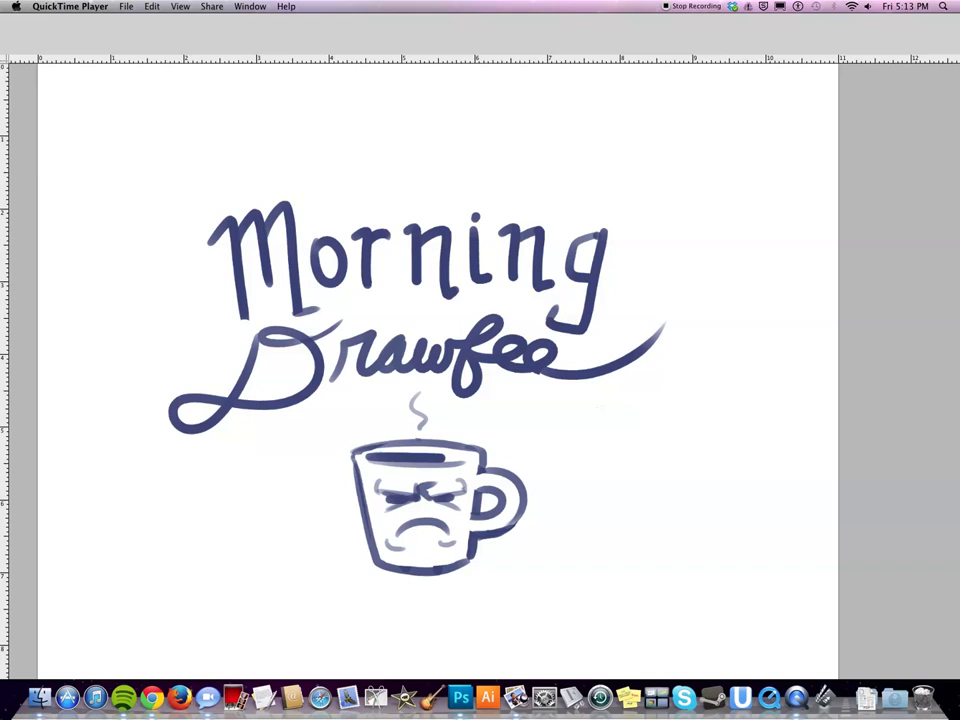
- Bring Photoshop forward and hide Layers 7 through 1, leaving only the white background
left_click(630, 435)
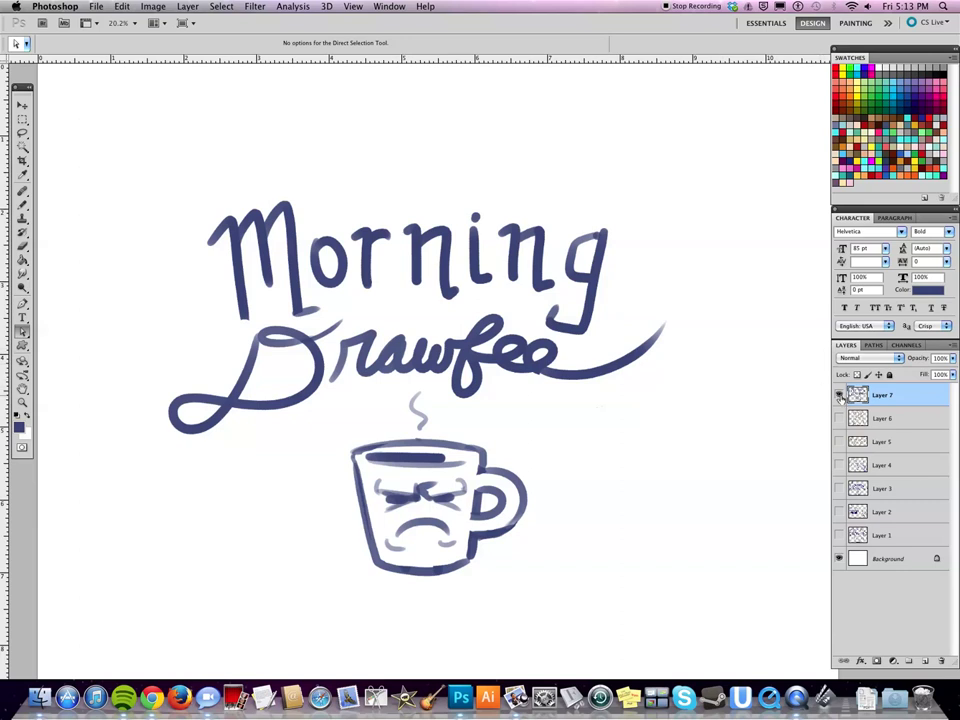
left_click_drag(838, 397, 876, 494)
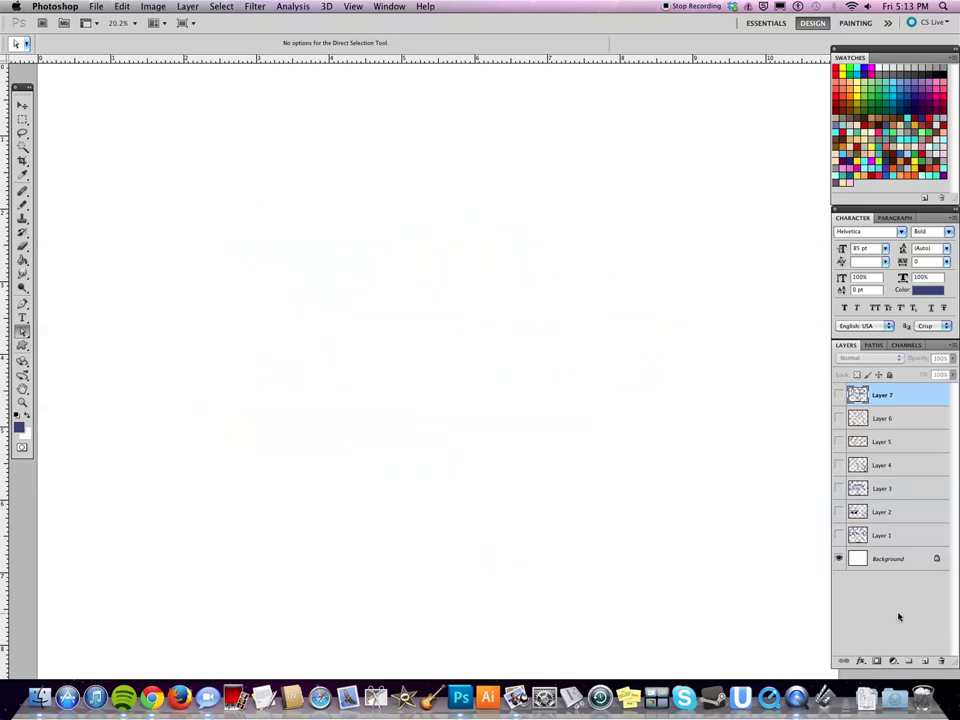
- Add a new empty Layer 8, position the canvas and select the Pencil
left_click(926, 660)
mouse_move(396, 400)
left_mouse_down()
mouse_move(452, 354)
mouse_move(396, 330)
left_mouse_up()
key("z")
key("b")
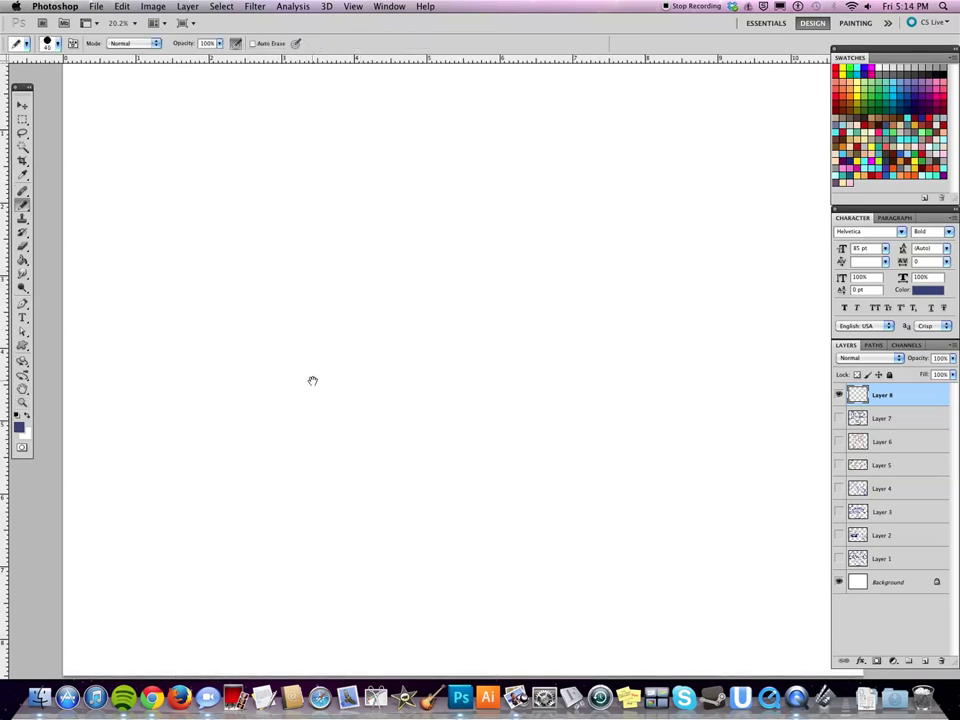
left_click_drag(318, 380, 288, 381)
- Sketch the frog's rounded head outline, redoing misplaced strokes
mouse_move(188, 249)
left_mouse_down()
mouse_move(167, 304)
mouse_move(183, 321)
left_mouse_up()
key("ctrl+z")
mouse_move(231, 231)
left_mouse_down()
mouse_move(204, 304)
mouse_move(224, 325)
left_mouse_up()
key("e")
key("b")
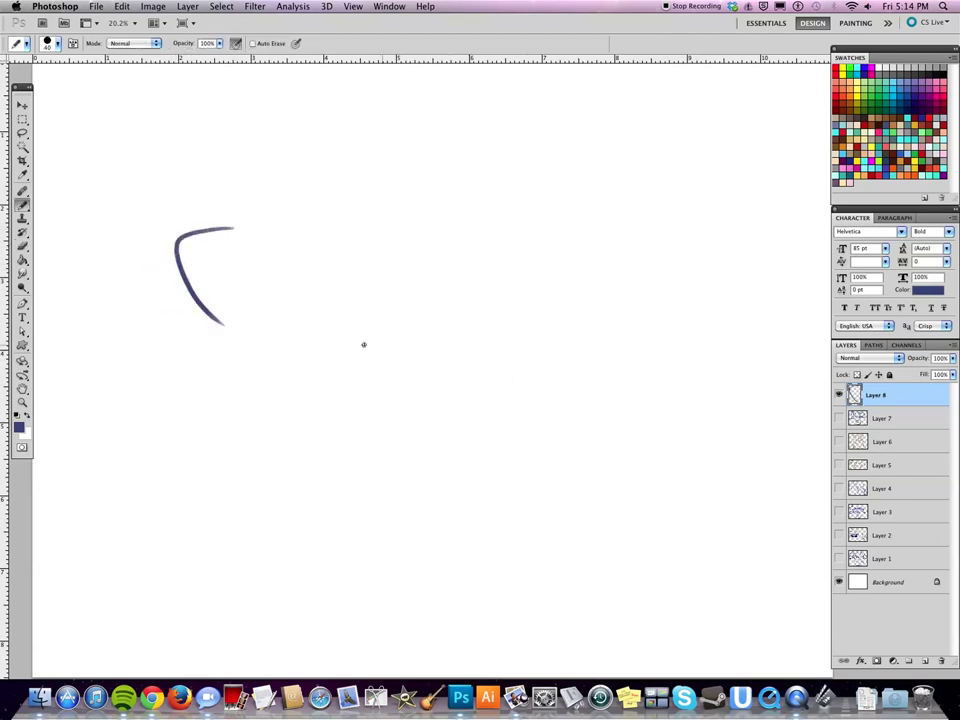
key("e")
key("b")
mouse_move(225, 328)
left_mouse_down()
mouse_move(208, 317)
mouse_move(262, 352)
left_mouse_up()
key("ctrl+z")
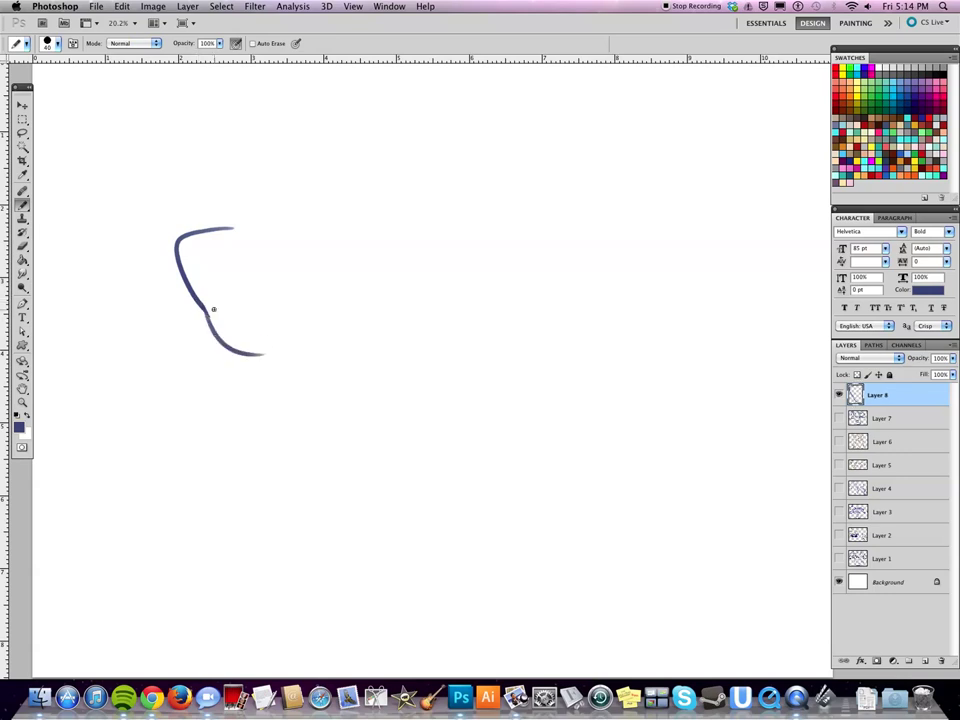
left_click_drag(236, 313, 280, 350)
- Trim the outline's top tip and draw a wide mouth across the face
key("e")
left_click_drag(243, 227, 253, 229)
key("b")
key("ctrl+z")
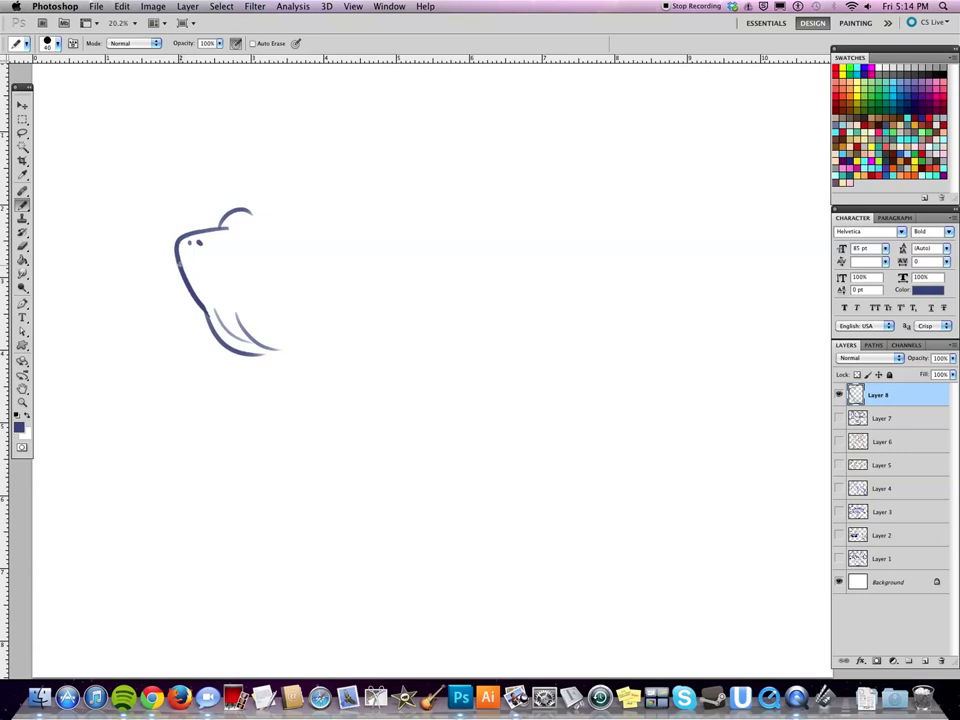
left_click_drag(180, 258, 285, 274)
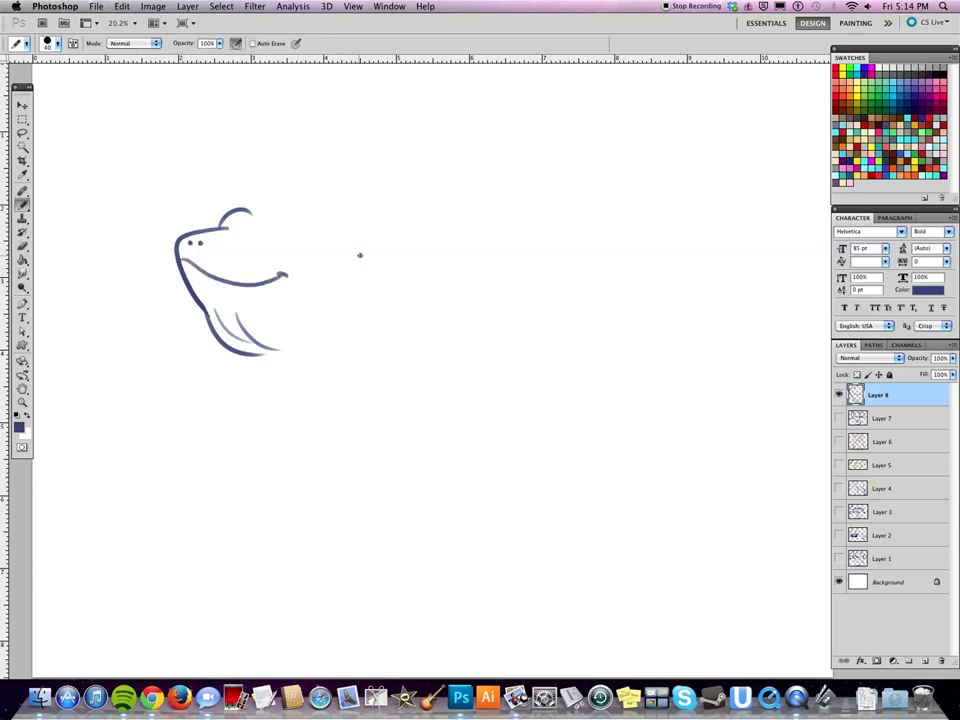
- Draw the bulging eye with curves on top of the head
left_click_drag(254, 215, 318, 213)
key("ctrl+z")
key("e")
key("b")
key("e")
key("b")
key("e")
key("b")
mouse_move(266, 233)
left_mouse_down()
mouse_move(290, 242)
mouse_move(307, 232)
left_mouse_up()
key("e")
key("b")
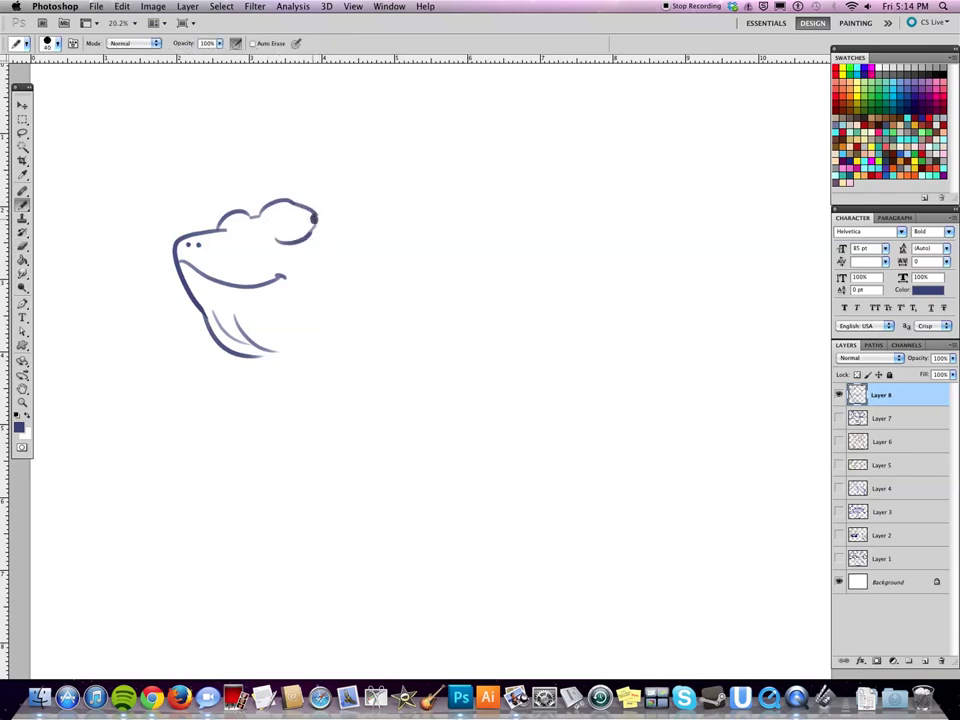
left_click_drag(291, 207, 288, 240)
- Draw the fedora's peaked crown, wide brim and hat band
left_click_drag(201, 203, 264, 210)
key("ctrl+z")
left_click_drag(201, 203, 262, 210)
key("e")
key("b")
mouse_move(201, 203)
left_mouse_down()
mouse_move(250, 212)
mouse_move(266, 170)
mouse_move(321, 165)
mouse_move(348, 205)
mouse_move(390, 222)
left_mouse_up()
key("e")
key("b")
mouse_move(201, 205)
left_mouse_down()
mouse_move(345, 198)
mouse_move(350, 215)
left_mouse_up()
key("e")
key("b")
left_click_drag(338, 164, 348, 213)
key("e")
key("b")
- Redraw the chin curve thicker and longer, discarding a line below the brim
scroll(396, 253, "down", 2)
left_click_drag(225, 312, 282, 305)
left_click_drag(336, 189, 350, 272)
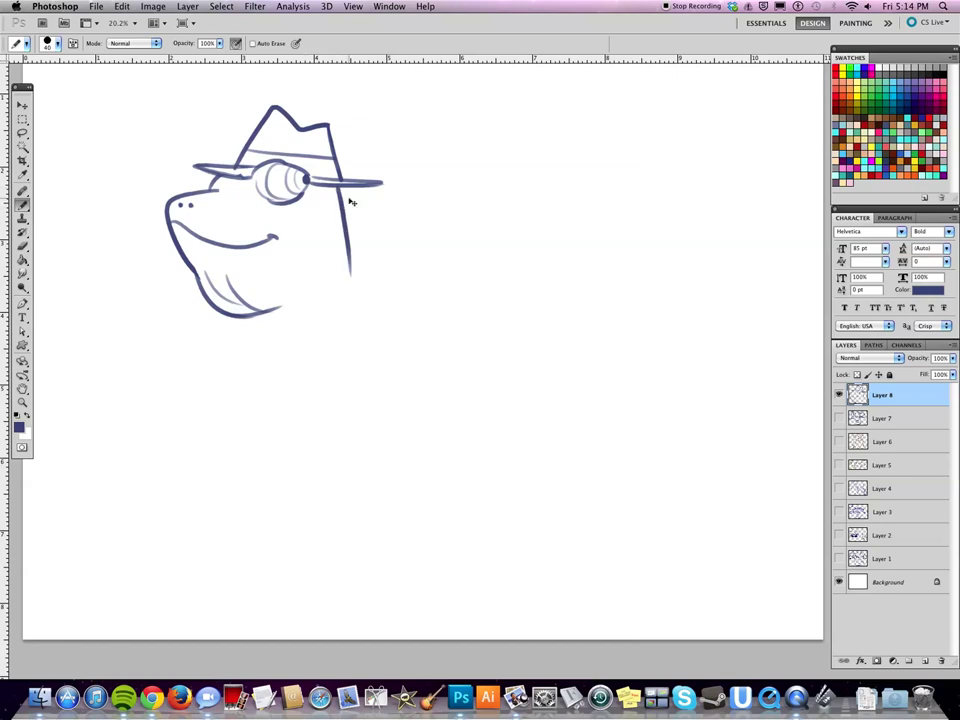
key("ctrl+z")
- Replace the old jaw strokes with a new jaw curve and throat line
key("ctrl+alt+z")
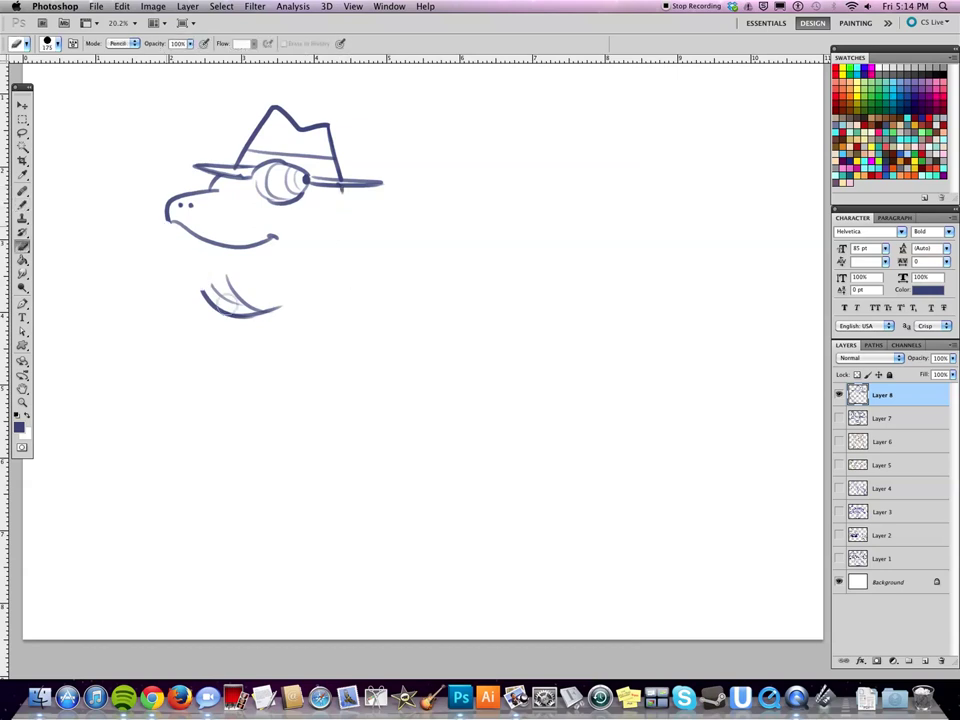
key("ctrl+alt+z")
key("ctrl+alt+z")
mouse_move(172, 229)
left_mouse_down()
mouse_move(255, 288)
mouse_move(252, 330)
left_mouse_up()
key("e")
mouse_move(235, 280)
left_mouse_down()
mouse_move(260, 300)
mouse_move(285, 300)
left_mouse_up()
key("b")
key("e")
key("b")
left_click_drag(220, 318, 292, 326)
key("e")
key("b")
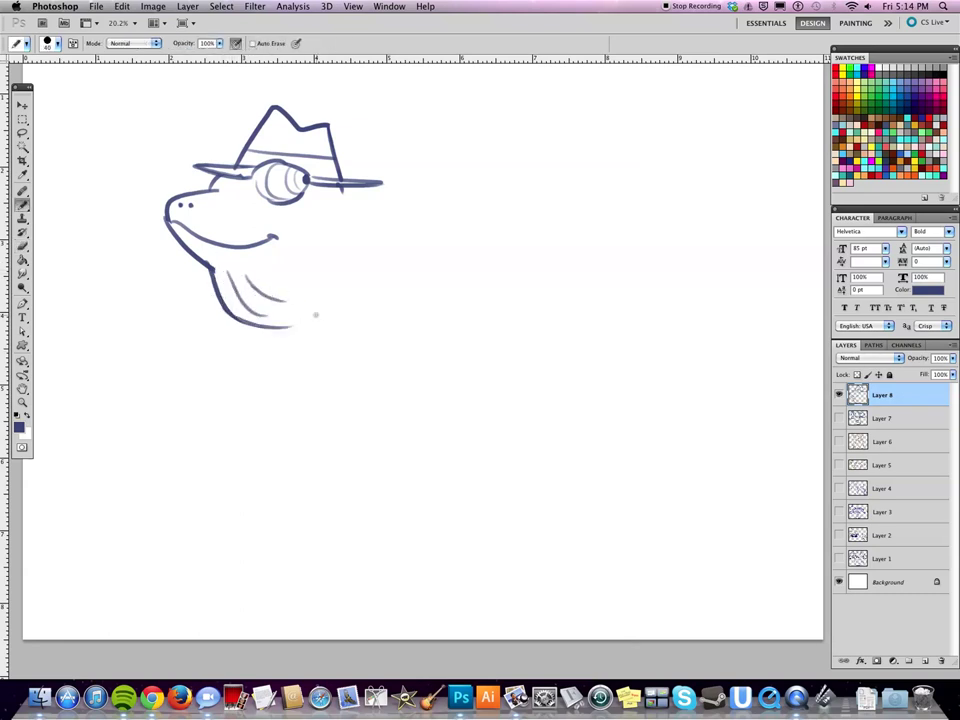
- Add a small cheek curve beside the mouth and the eye's lower edge
left_click_drag(385, 305, 378, 293)
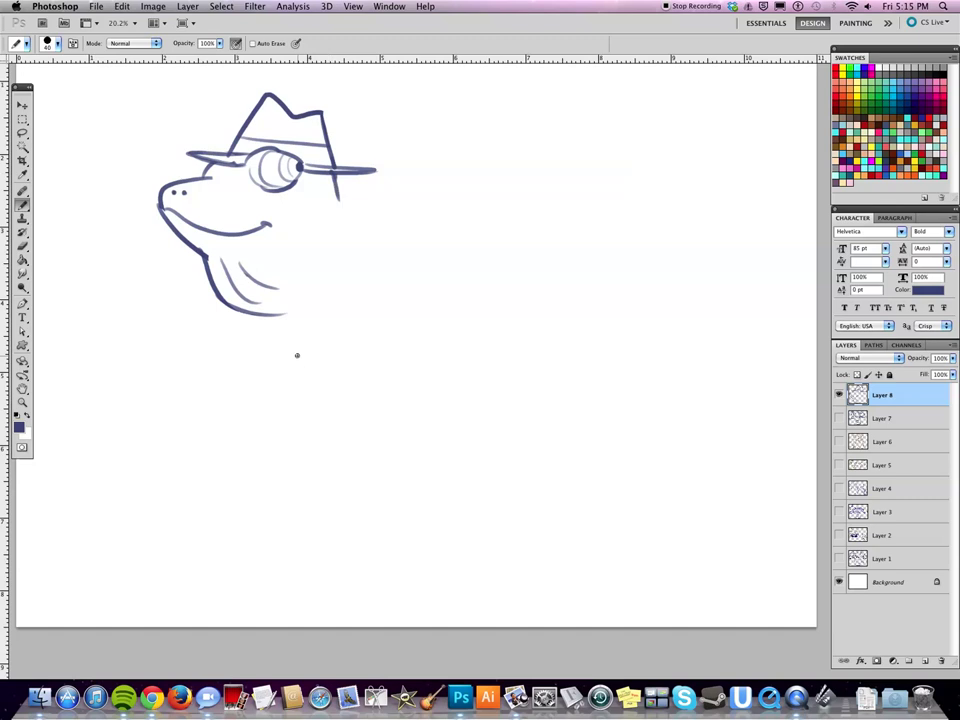
left_click_drag(257, 212, 280, 221)
left_click_drag(379, 224, 373, 210)
left_click_drag(261, 172, 281, 163)
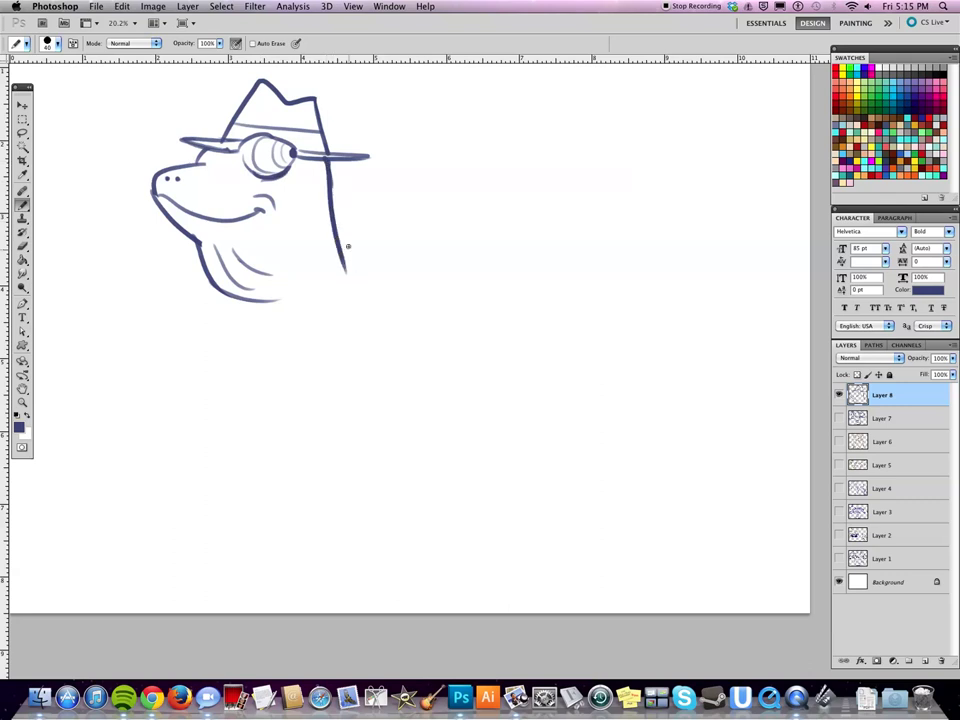
- Draw the back of the neck, a small collar under the chin and an inner neck curve
scroll(315, 304, "left", 2)
mouse_move(343, 157)
left_mouse_down()
mouse_move(358, 245)
mouse_move(295, 284)
mouse_move(357, 265)
left_mouse_up()
left_click_drag(286, 298, 260, 297)
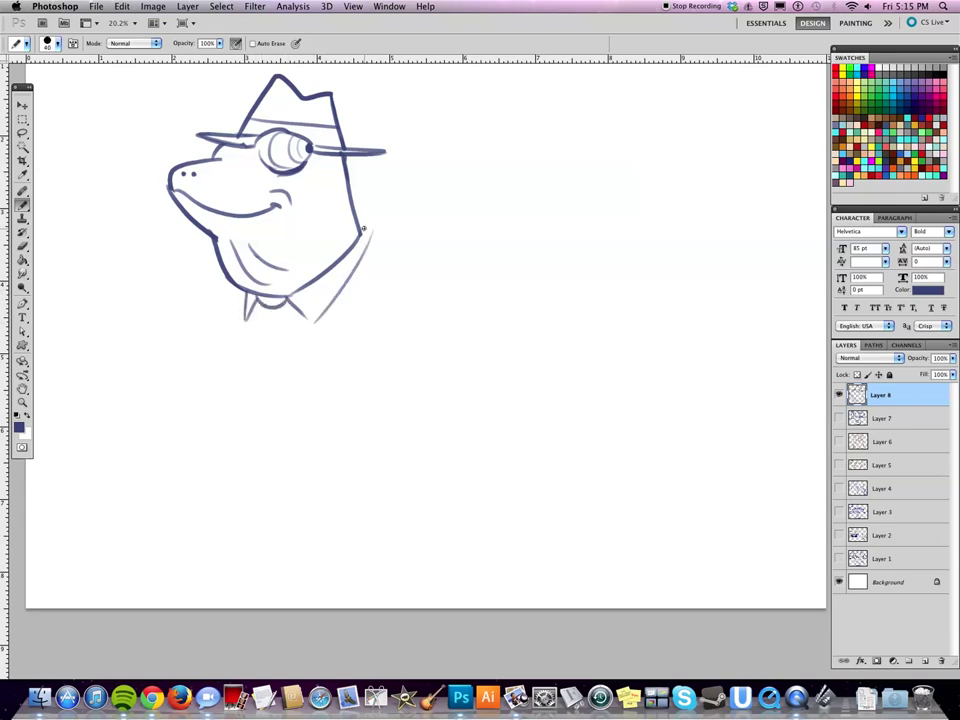
scroll(433, 328, "up", 2)
left_click_drag(322, 211, 305, 280)
key("ctrl+z")
left_click_drag(323, 232, 297, 259)
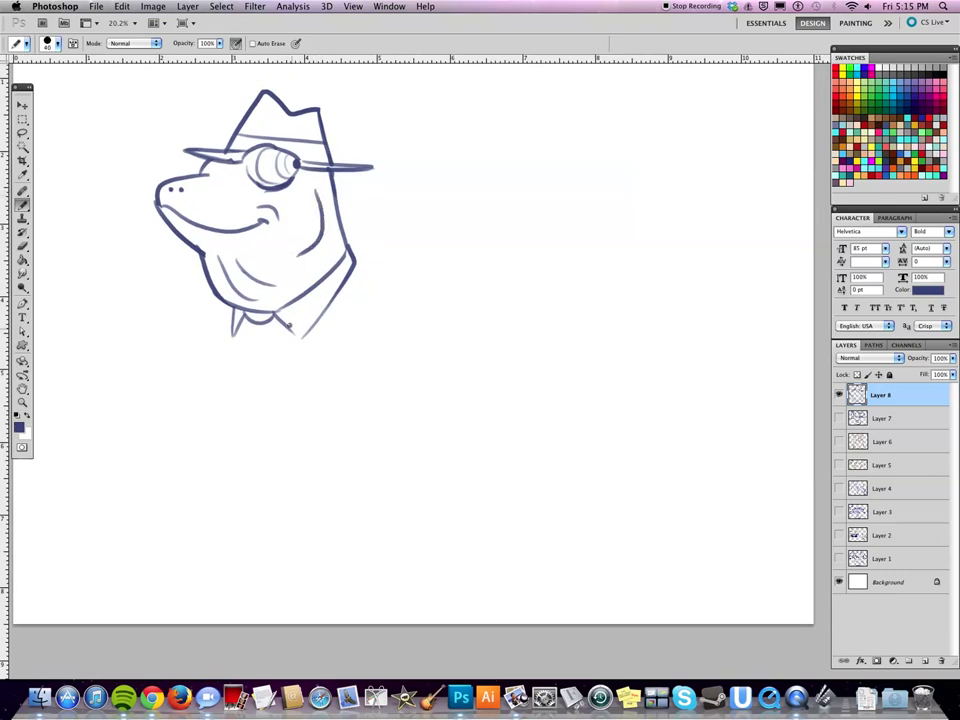
scroll(309, 262, "up", 1)
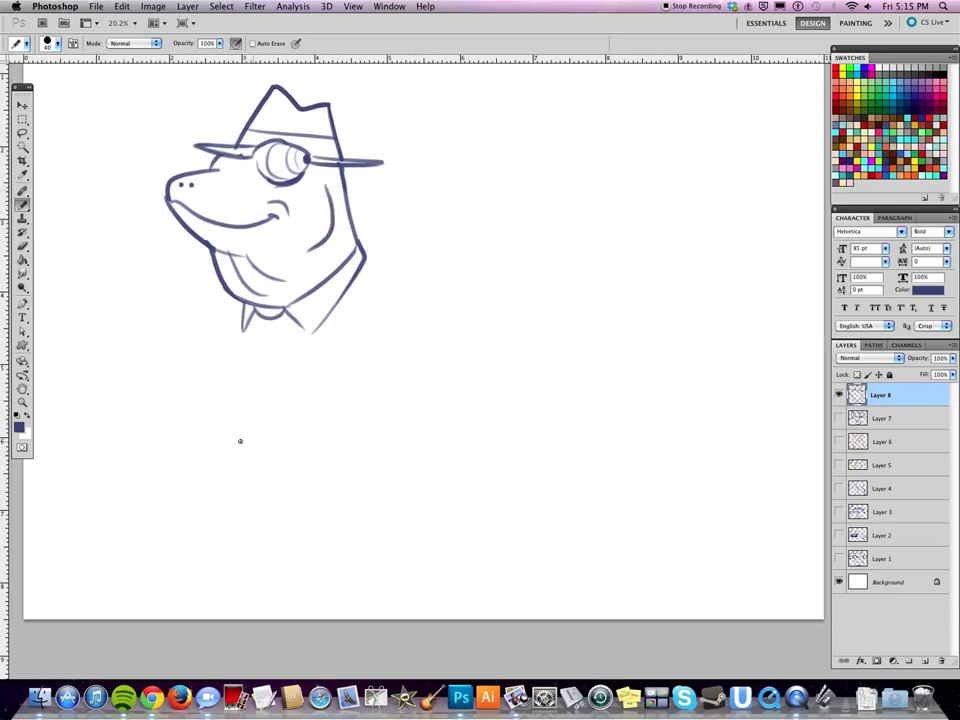
scroll(409, 405, "left", 2)
- Draw a cigarette at the left of the mouth with smoke curling from its tip
left_click_drag(139, 212, 180, 210)
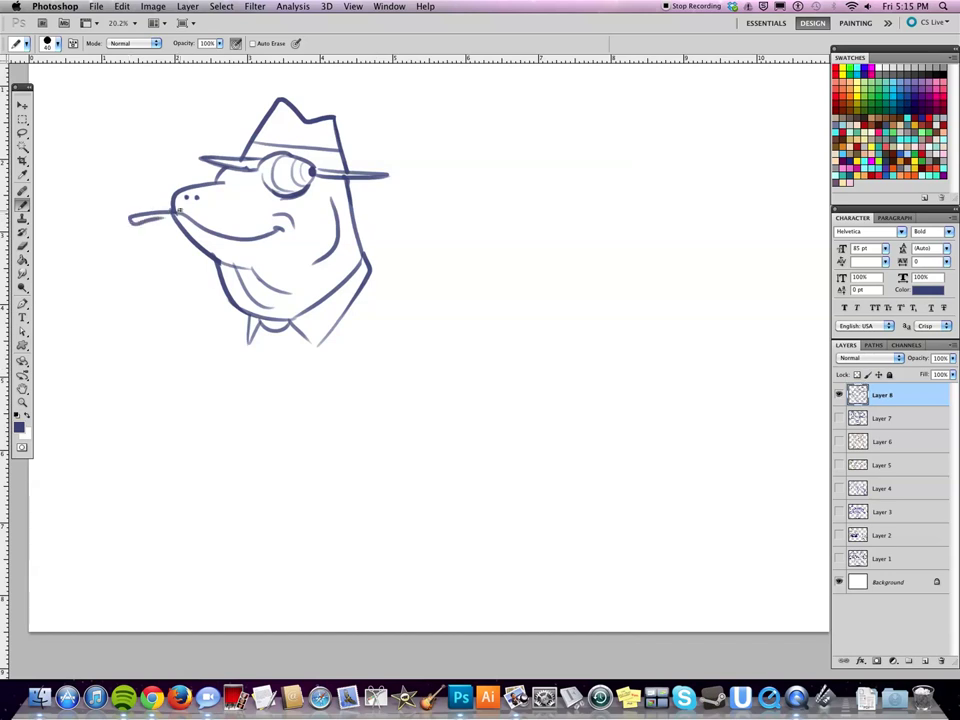
key("e")
key("b")
key("e")
key("b")
mouse_move(133, 221)
left_mouse_down()
mouse_move(124, 222)
mouse_move(165, 212)
mouse_move(150, 216)
mouse_move(108, 125)
left_mouse_up()
key("e")
key("b")
key("e")
key("b")
key("ctrl+z")
mouse_move(105, 220)
left_mouse_down()
mouse_move(108, 108)
mouse_move(115, 232)
left_mouse_up()
- Draw the jacket's left and right edges meeting in a V and the necktie lines
left_click_drag(534, 459, 570, 484)
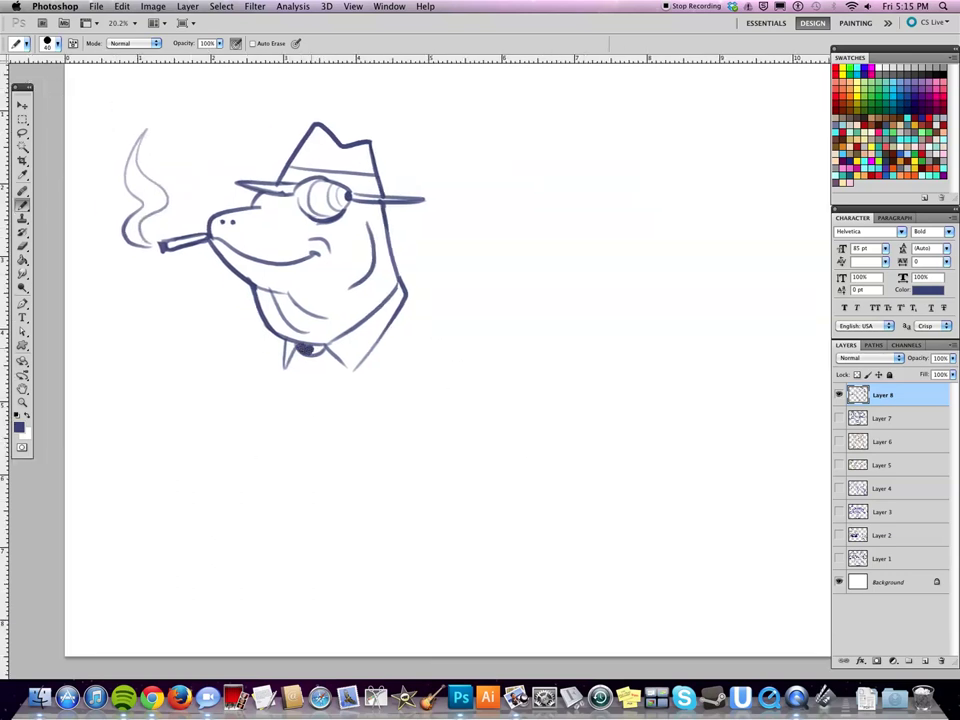
left_click_drag(405, 293, 340, 424)
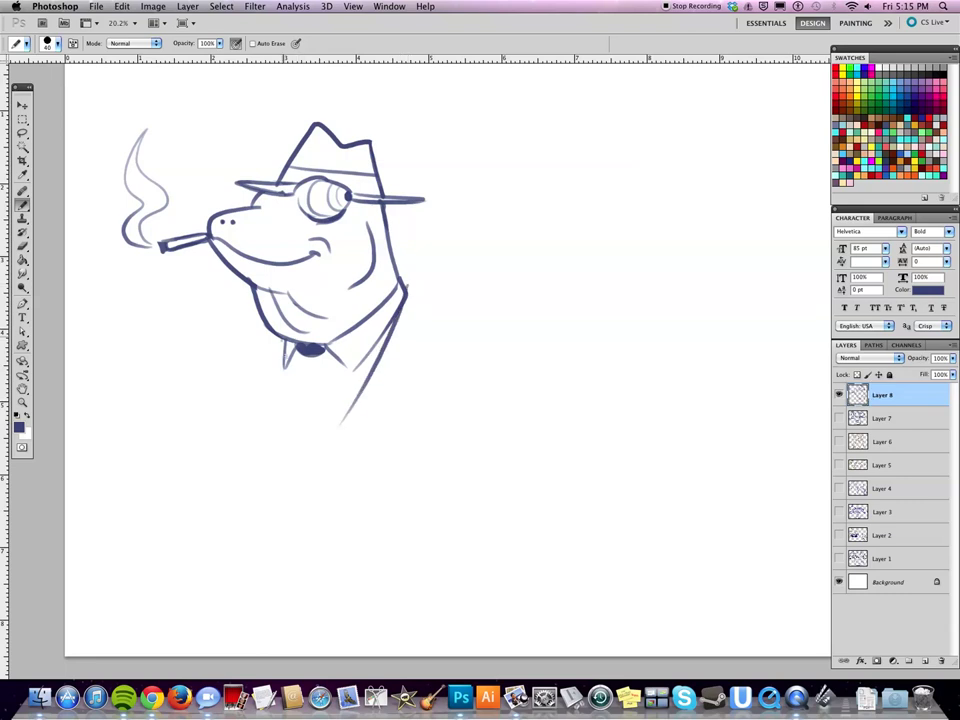
left_click_drag(288, 352, 325, 443)
key("e")
key("b")
left_click_drag(395, 322, 316, 456)
mouse_move(303, 360)
left_mouse_down()
mouse_move(312, 417)
mouse_move(343, 424)
mouse_move(300, 440)
mouse_move(318, 373)
mouse_move(305, 390)
mouse_move(324, 436)
mouse_move(316, 452)
left_mouse_up()
key("e")
key("b")
key("e")
key("b")
- Fill in the necktie dark and draw both lapels down to the tie tip
mouse_move(322, 370)
left_mouse_down()
mouse_move(328, 428)
mouse_move(291, 480)
left_mouse_up()
key("e")
key("b")
key("e")
key("b")
key("e")
key("b")
mouse_move(402, 284)
left_mouse_down()
mouse_move(408, 345)
mouse_move(324, 441)
left_mouse_up()
left_click_drag(278, 372, 318, 438)
key("e")
key("b")
key("e")
key("b")
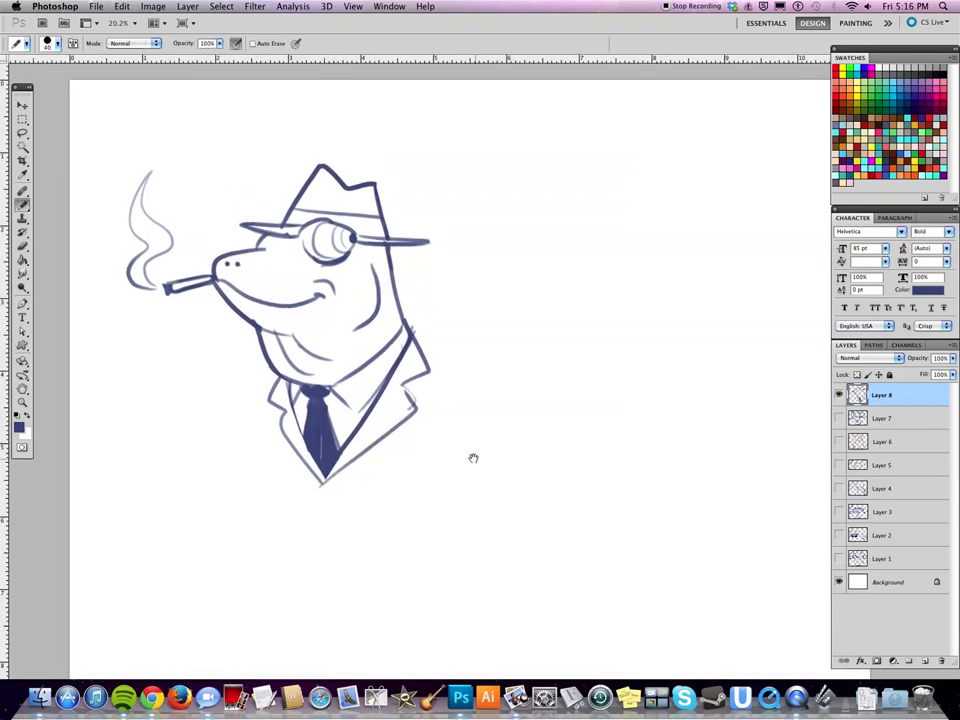
- Shift the frog drawing slightly right and scale it down to about 84%
key("v")
left_click_drag(376, 312, 395, 312)
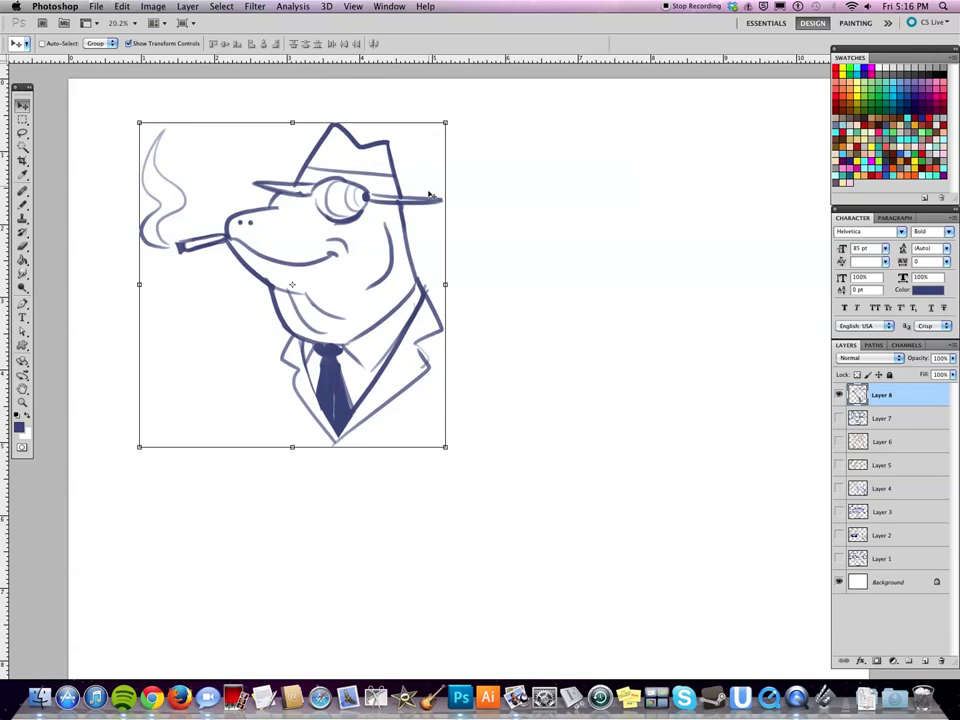
key("ctrl+t")
left_click_drag(443, 446, 408, 365)
key("Return")
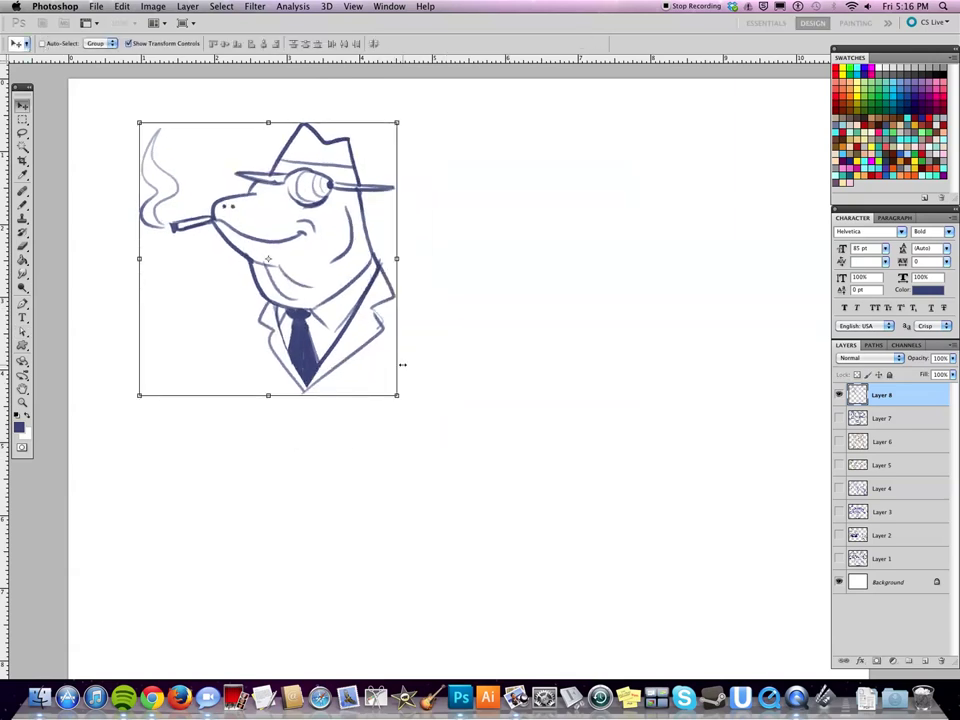
key("a")
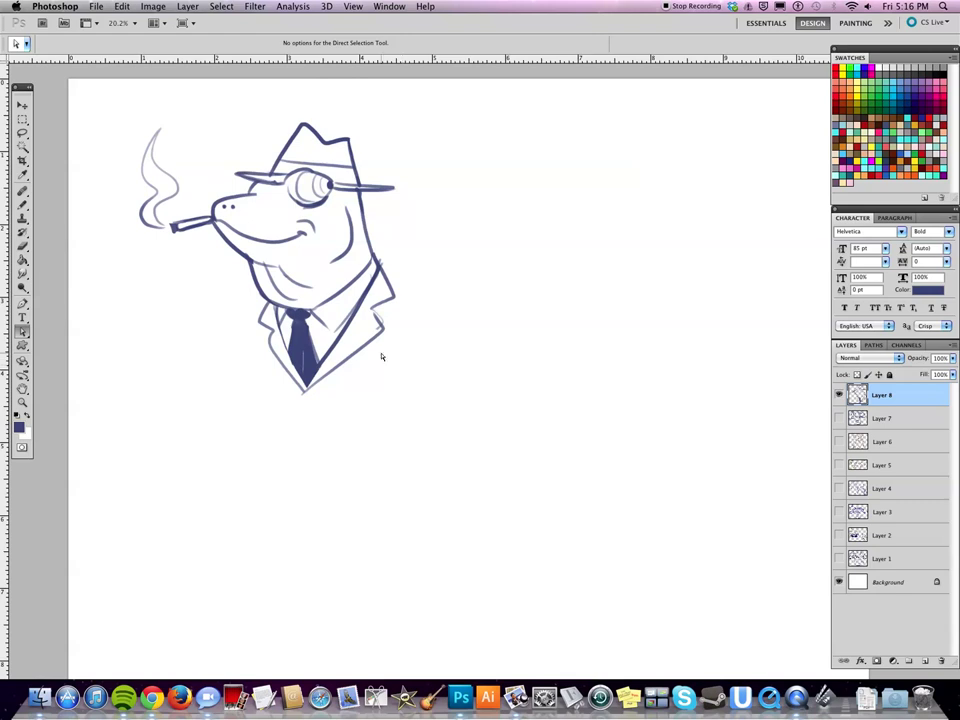
- Draw the frog's left arm ending in a leftward hook
key("b")
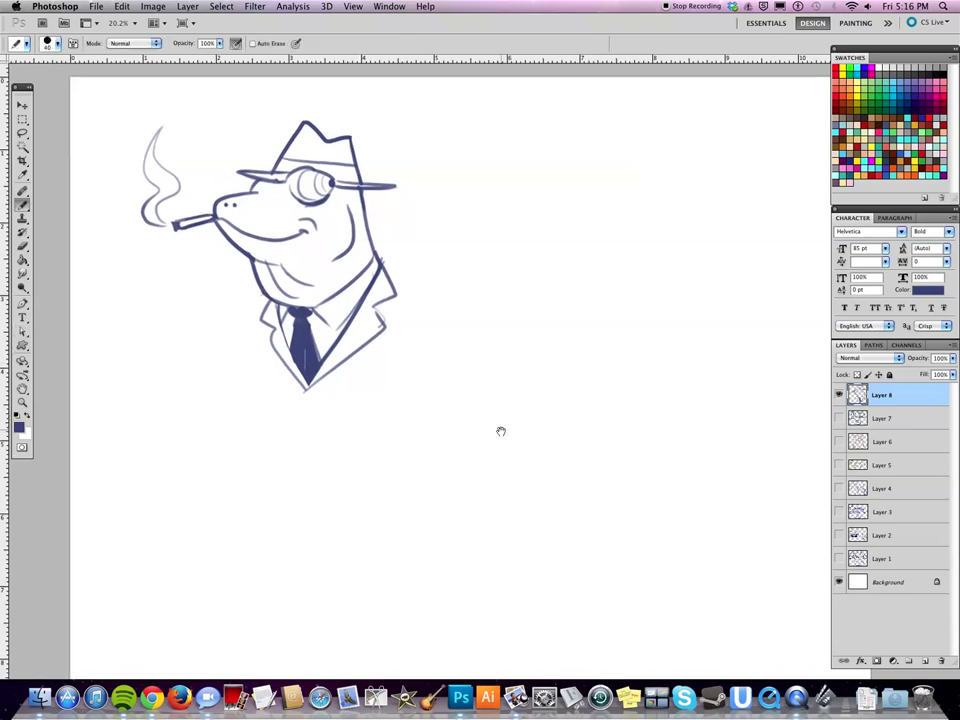
left_click_drag(245, 313, 284, 436)
key("ctrl+z")
mouse_move(243, 305)
left_mouse_down()
mouse_move(264, 452)
mouse_move(244, 480)
left_mouse_up()
key("e")
key("b")
key("e")
key("b")
left_click_drag(265, 425, 250, 462)
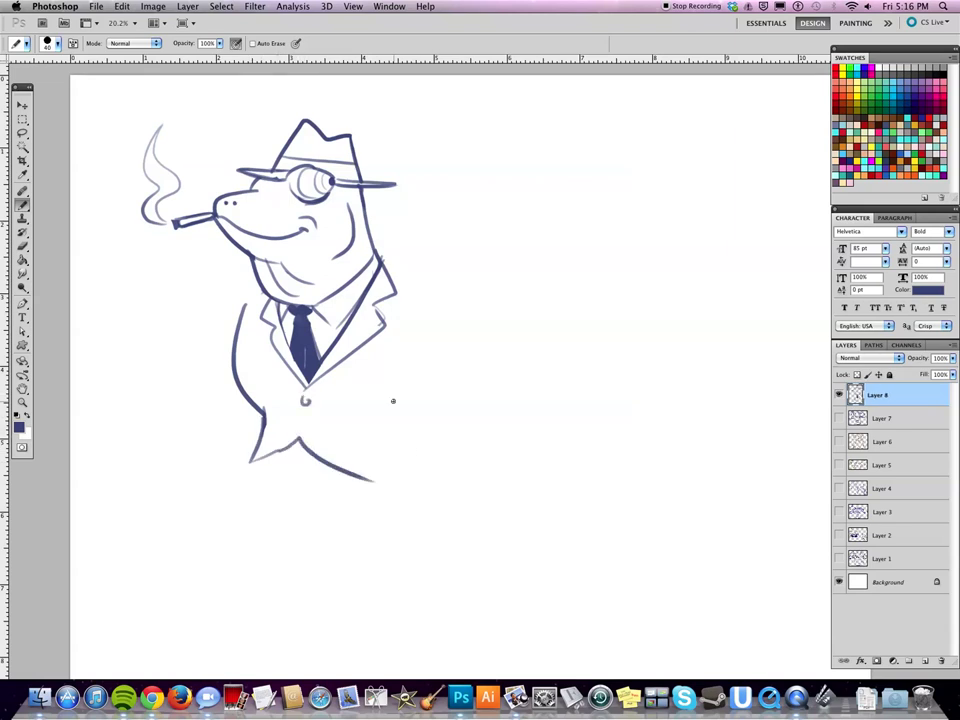
- Add the jacket's lower edge and a long leg line below it
left_click_drag(305, 440, 372, 466)
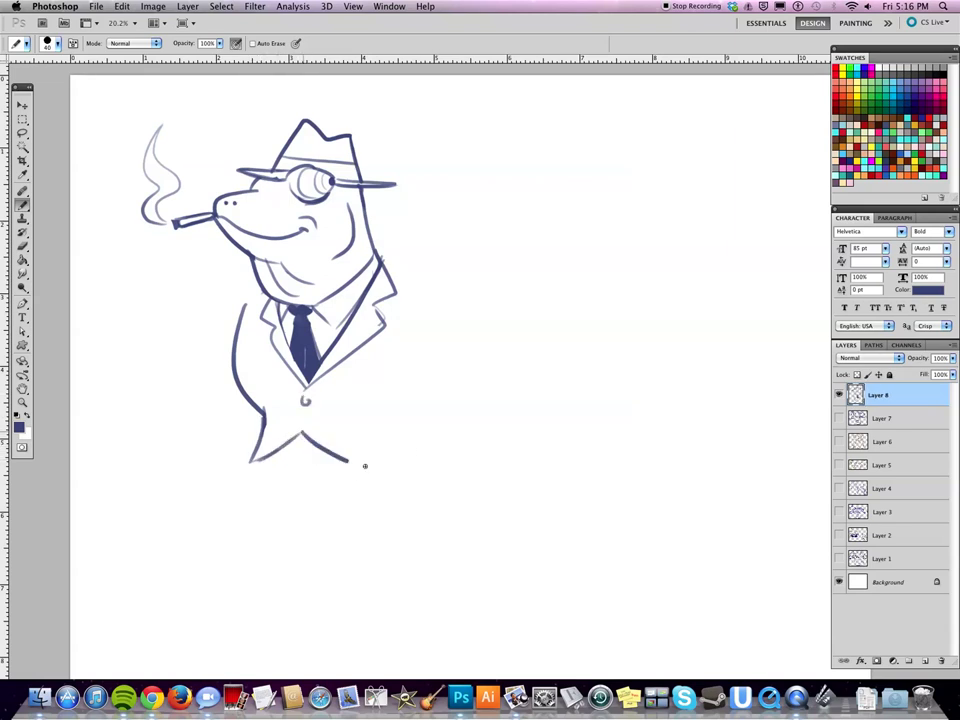
mouse_move(396, 360)
left_mouse_down()
mouse_move(388, 430)
mouse_move(397, 372)
mouse_move(405, 462)
left_mouse_up()
key("ctrl+z")
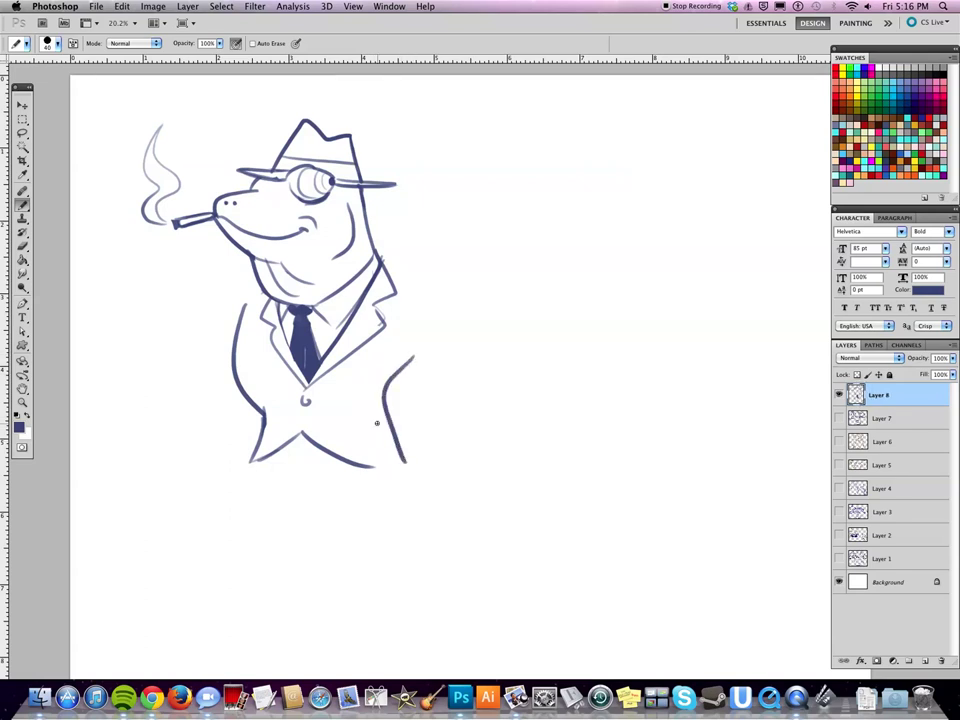
left_click_drag(436, 367, 442, 334)
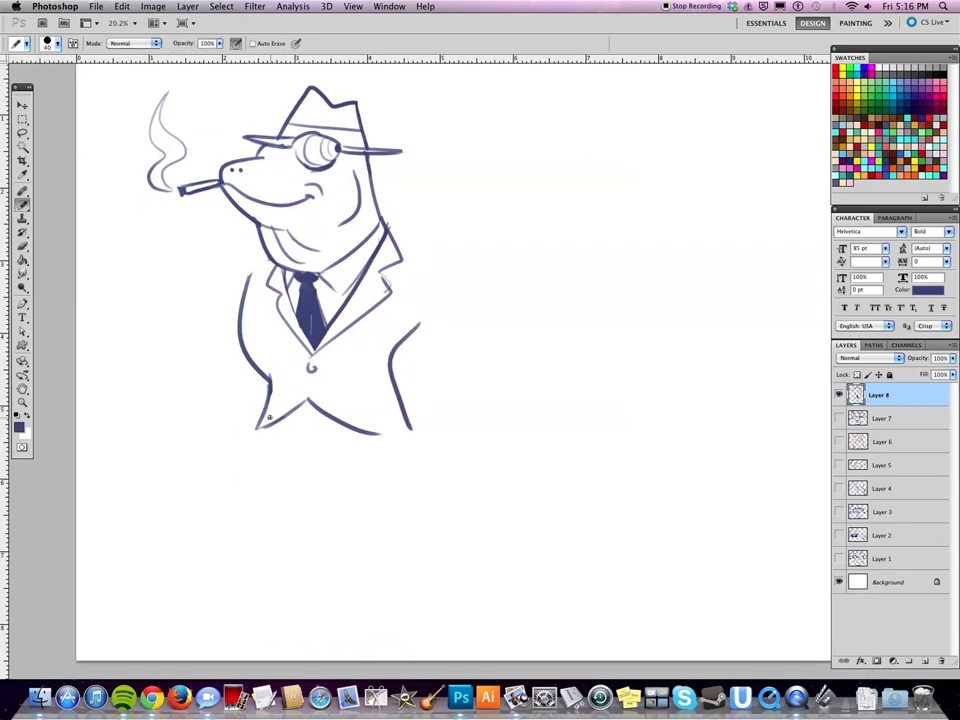
left_click_drag(269, 417, 292, 593)
- Zoom in on the frog's head and draw two dark nostrils on the snout
key("z")
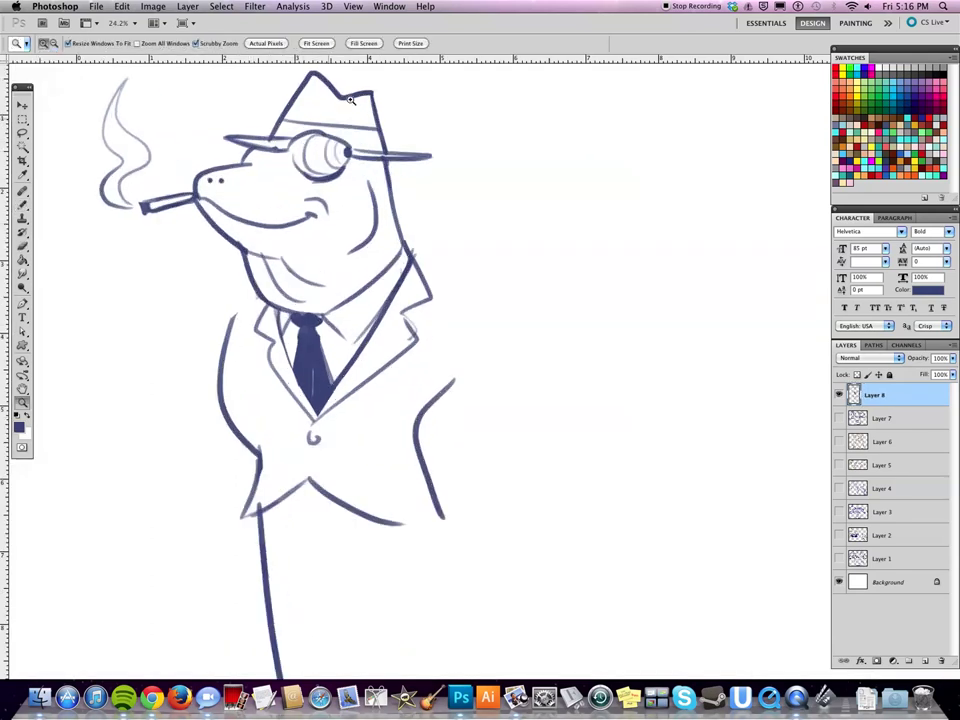
left_click_drag(300, 130, 380, 130)
key("e")
key("b")
mouse_move(115, 250)
left_mouse_down()
mouse_move(145, 240)
mouse_move(190, 267)
mouse_move(173, 255)
left_mouse_up()
key("bracketright")
key("bracketright")
key("bracketright")
key("bracketleft")
key("bracketleft")
key("bracketleft")
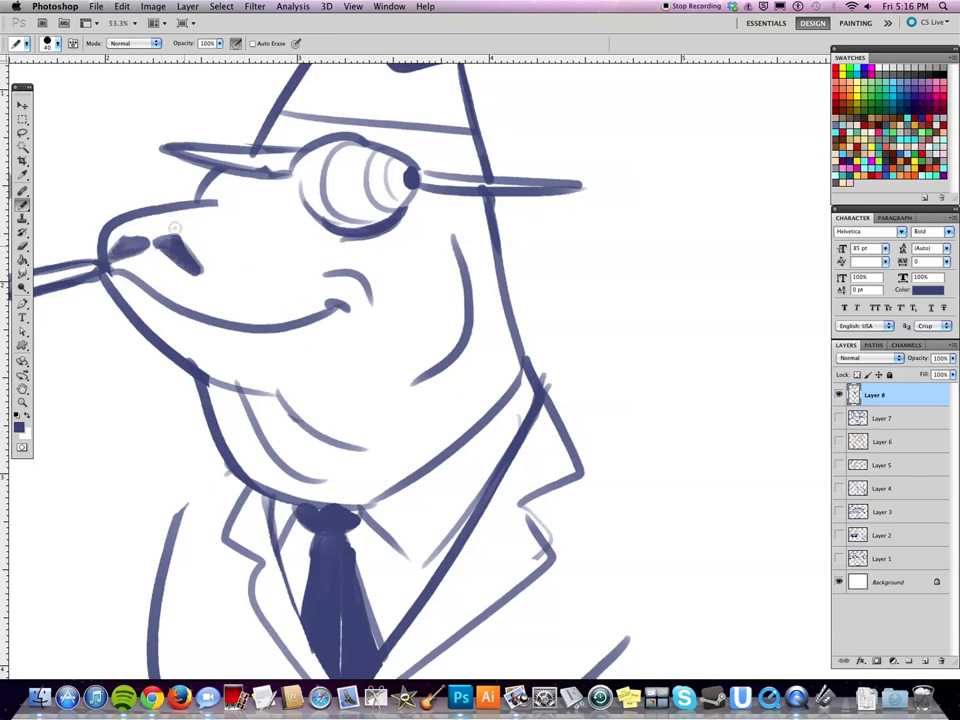
- Draw a dark eyelid line and light arc over the eye, with a heavy brow joining the hat brim
scroll(536, 484, "up", 5)
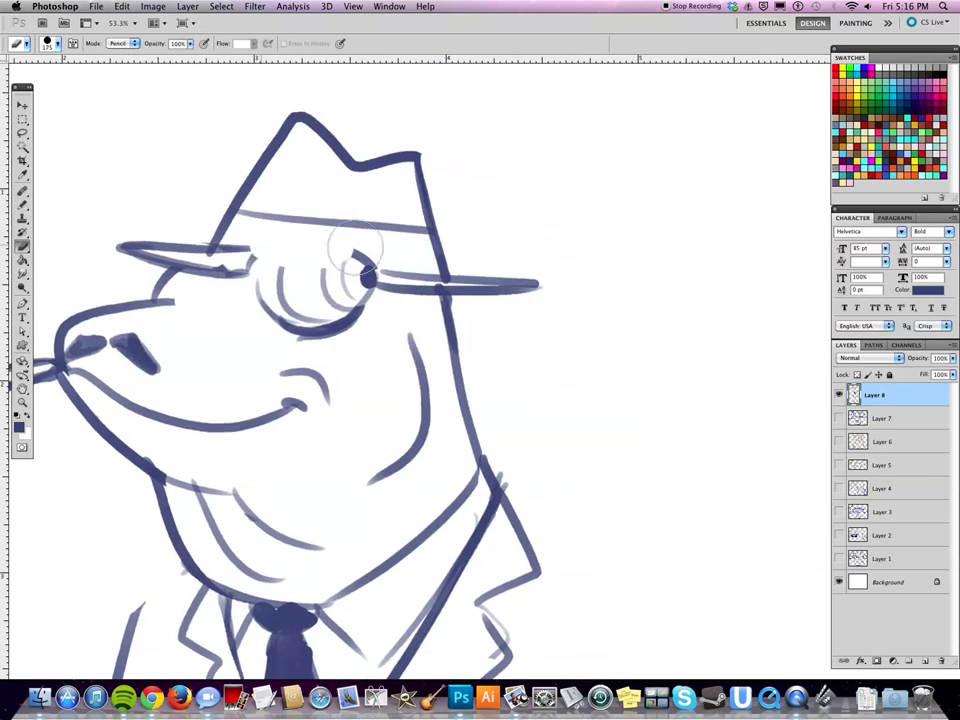
left_click_drag(255, 262, 365, 254)
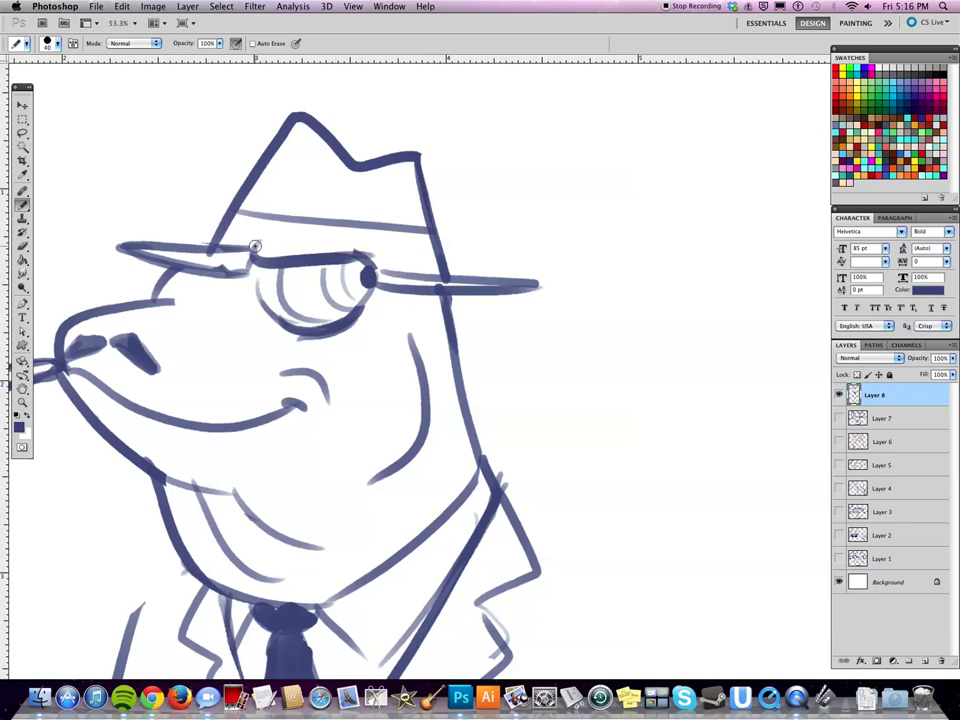
mouse_move(255, 242)
left_mouse_down()
mouse_move(357, 241)
mouse_move(398, 286)
left_mouse_up()
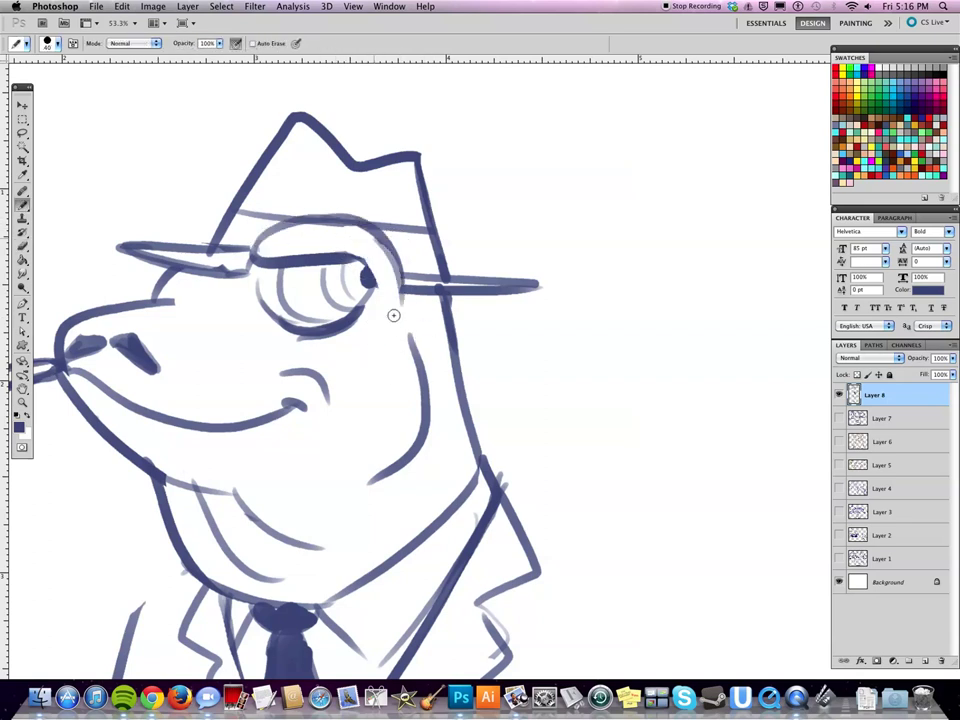
mouse_move(160, 264)
left_mouse_down()
mouse_move(250, 264)
mouse_move(246, 257)
left_mouse_up()
key("e")
key("b")
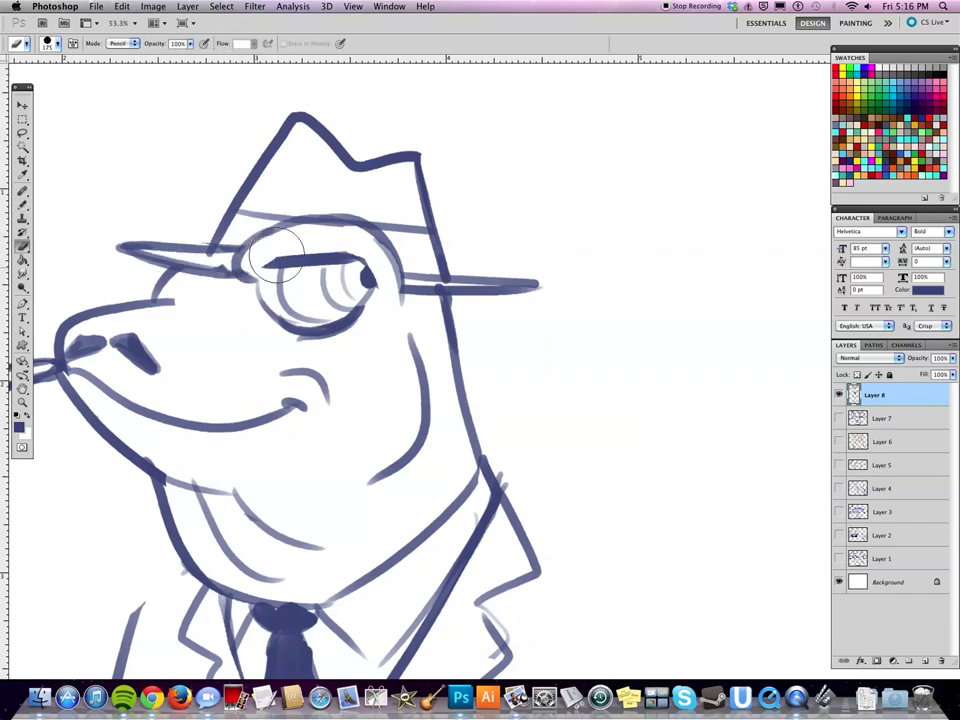
mouse_move(236, 272)
left_mouse_down()
mouse_move(400, 283)
mouse_move(388, 292)
mouse_move(380, 262)
left_mouse_up()
- Darken the eye's lower-left outline and add a heavy scowling lid over it
key("e")
key("b")
key("e")
key("b")
mouse_move(251, 282)
left_mouse_down()
mouse_move(300, 340)
mouse_move(448, 362)
left_mouse_up()
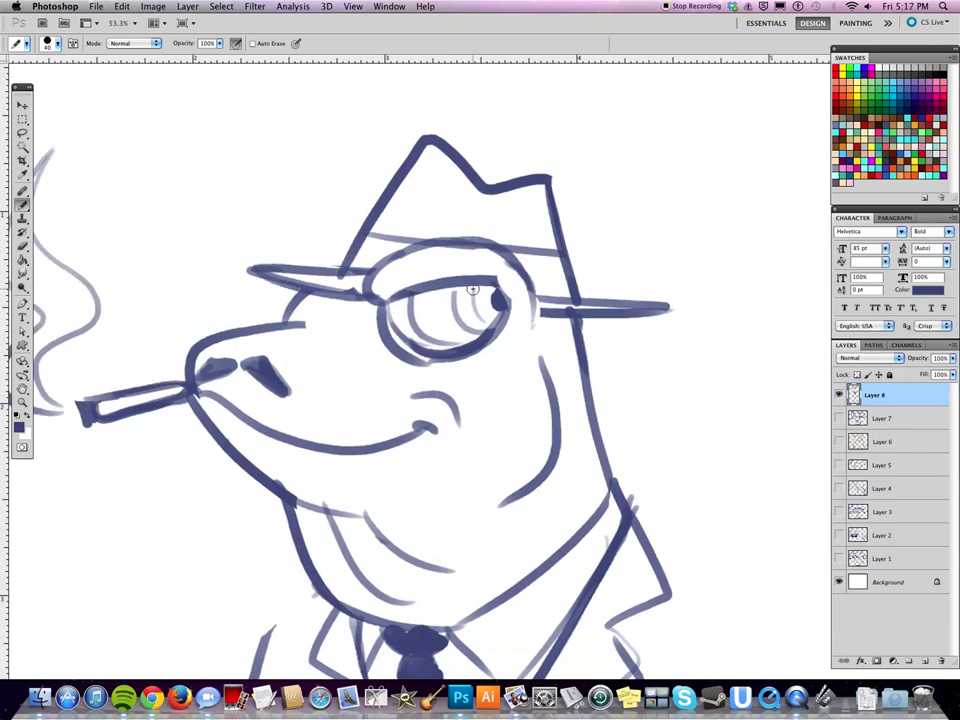
left_click_drag(365, 296, 510, 288)
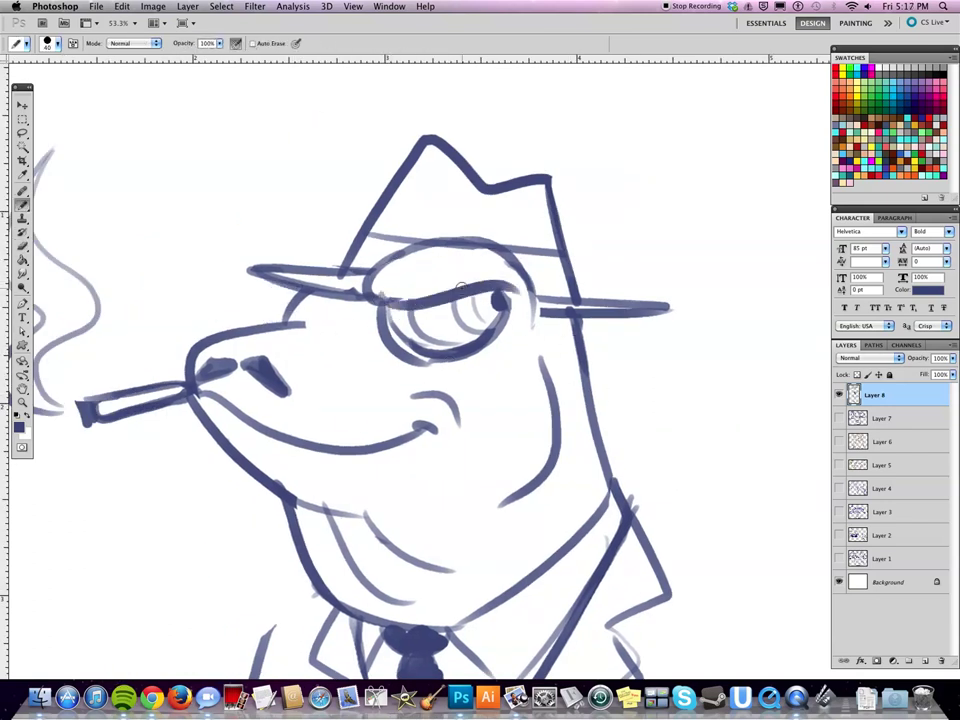
- Erase the bump on top of the snout, leaving room for a second eye bulge
key("e")
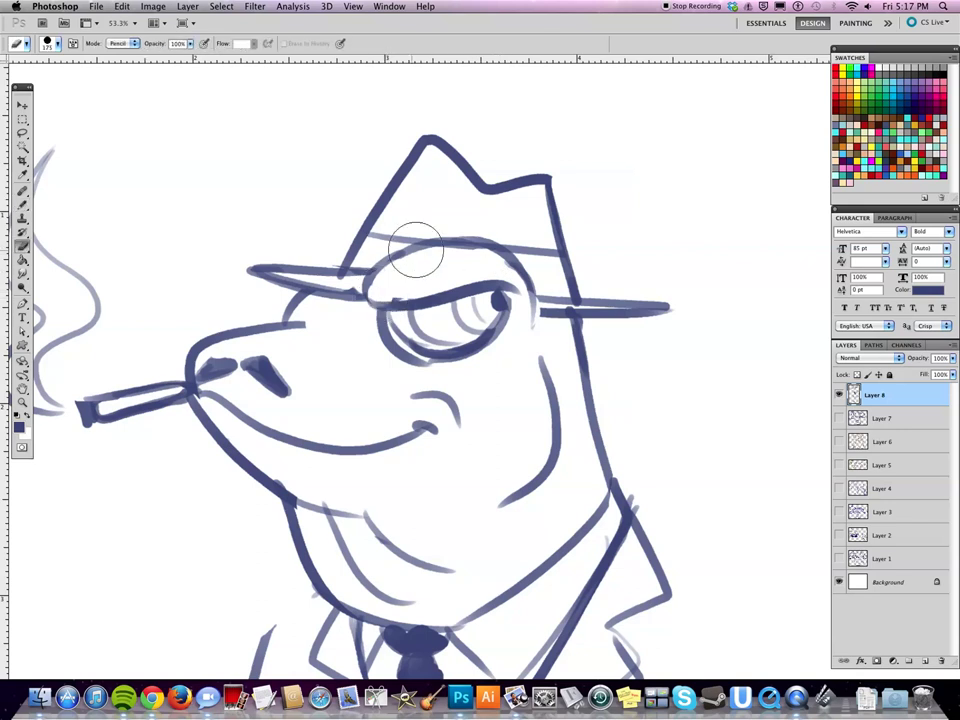
key("b")
key("e")
mouse_move(300, 292)
left_mouse_down()
mouse_move(296, 316)
mouse_move(278, 318)
mouse_move(340, 312)
mouse_move(335, 305)
mouse_move(318, 326)
left_mouse_up()
key("b")
key("e")
key("b")
key("e")
key("b")
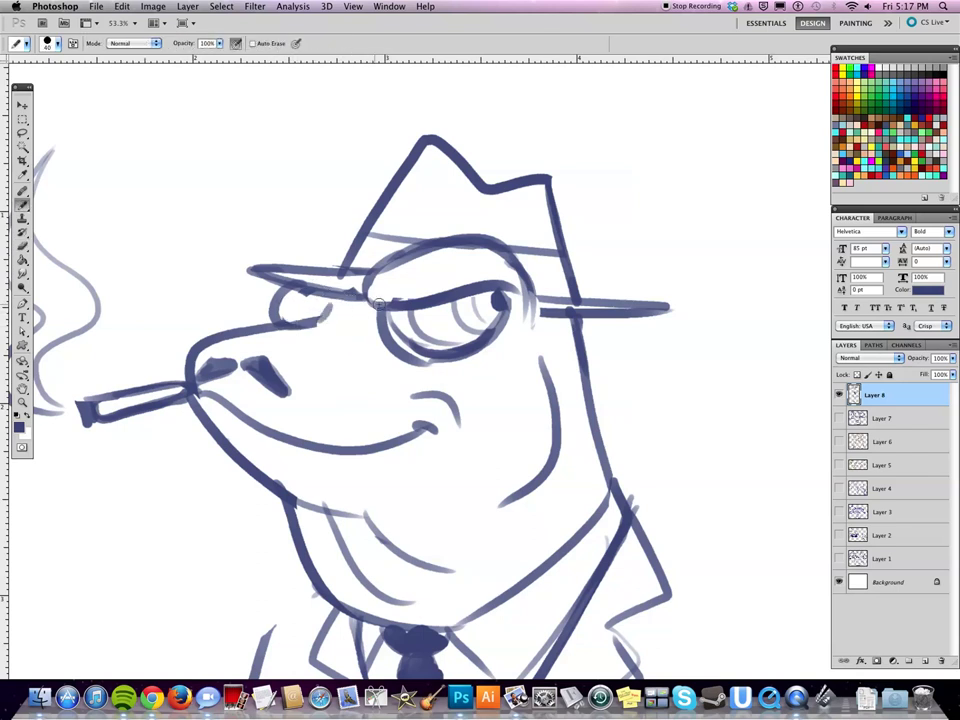
scroll(493, 353, "down", 5)
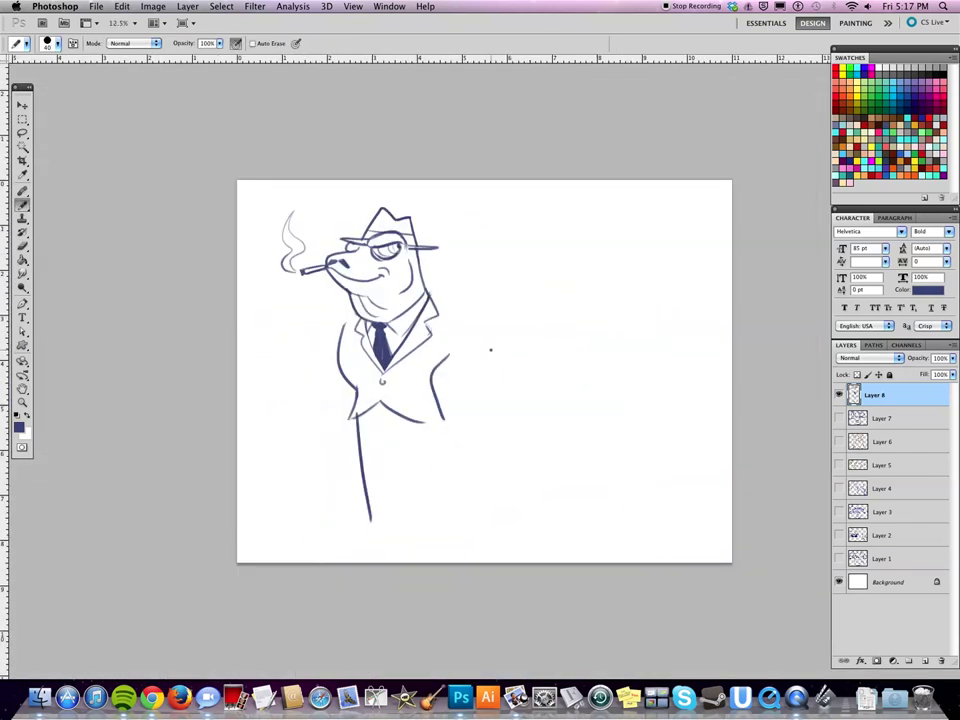
- Sketch the left arm from the shoulder, redraw it at a new angle, and trim its lower part
scroll(474, 336, "up", 2)
key("e")
key("b")
key("e")
key("b")
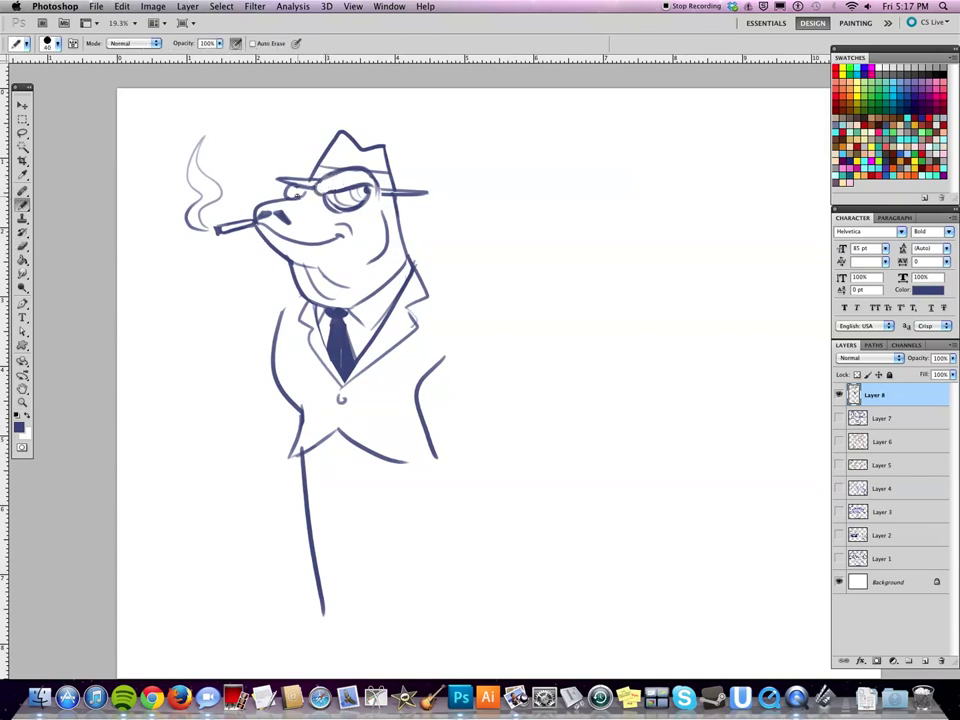
left_click_drag(292, 289, 219, 407)
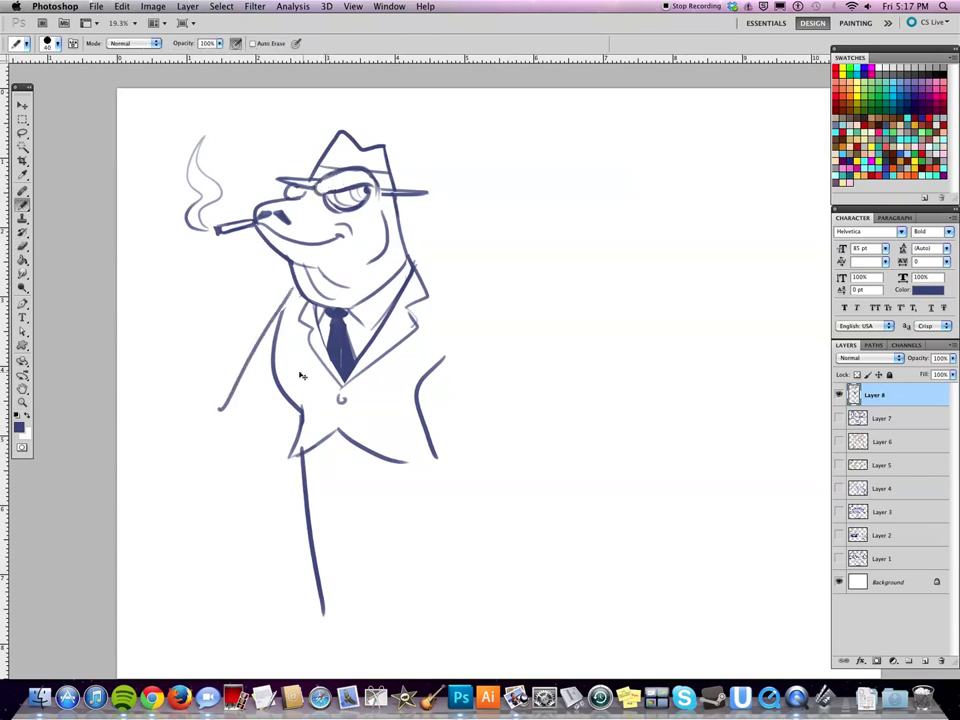
key("ctrl+z")
left_click_drag(291, 282, 187, 380)
key("e")
mouse_move(240, 345)
left_mouse_down()
mouse_move(208, 388)
mouse_move(255, 332)
mouse_move(279, 349)
left_mouse_up()
key("b")
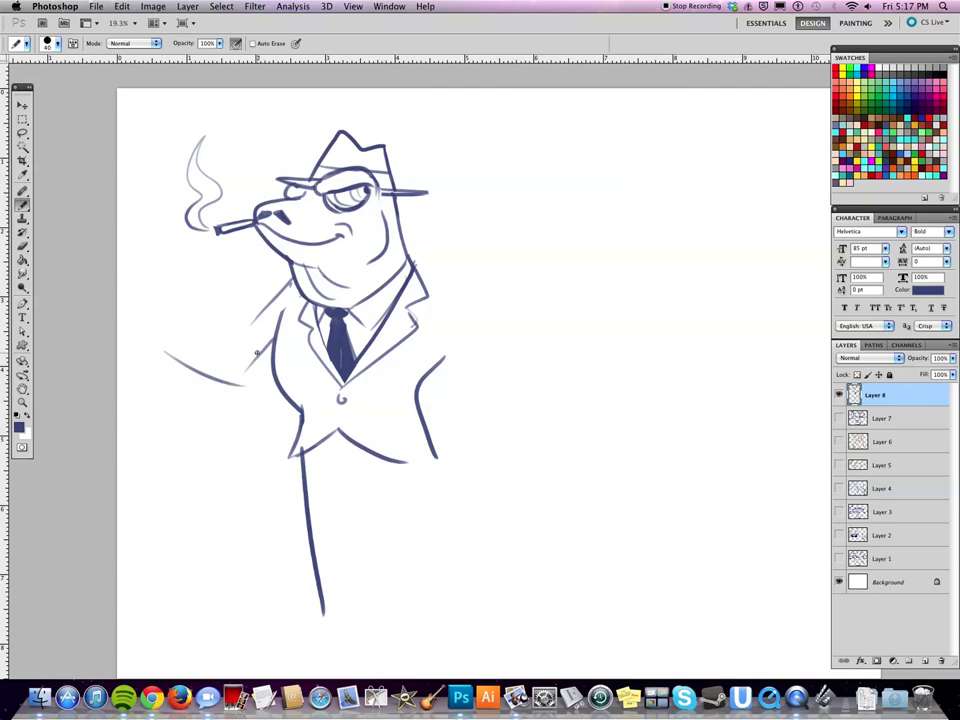
- Sketch the frog's upper arm and raised forearm with hand, then shift the drawing right
mouse_move(289, 283)
left_mouse_down()
mouse_move(214, 342)
mouse_move(240, 342)
left_mouse_up()
left_click_drag(172, 352, 242, 345)
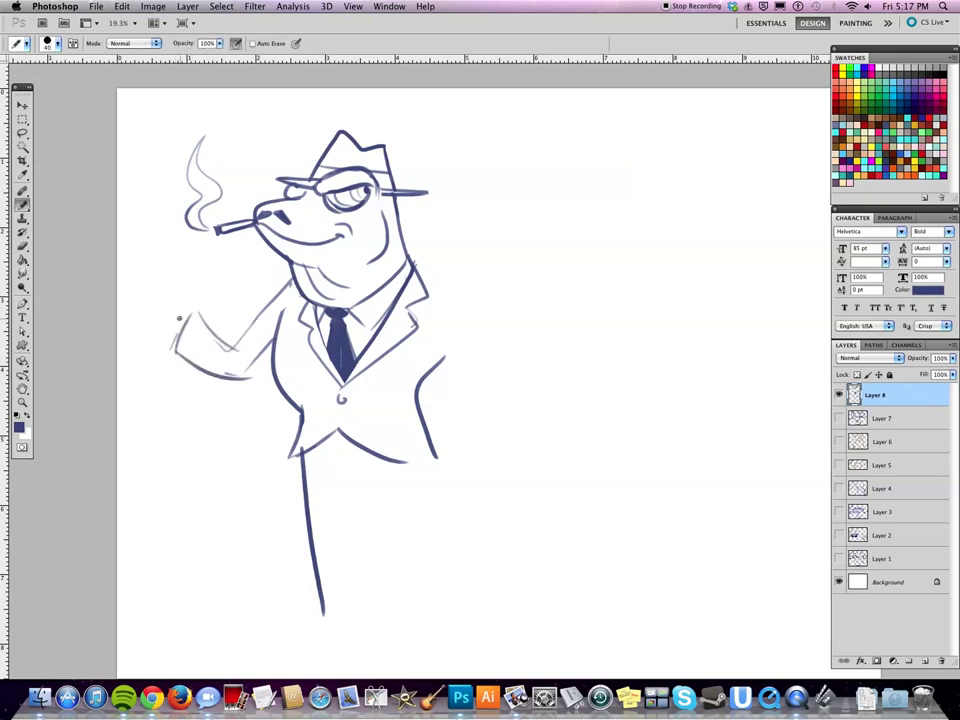
key("v")
left_click_drag(373, 401, 435, 401)
key("b")
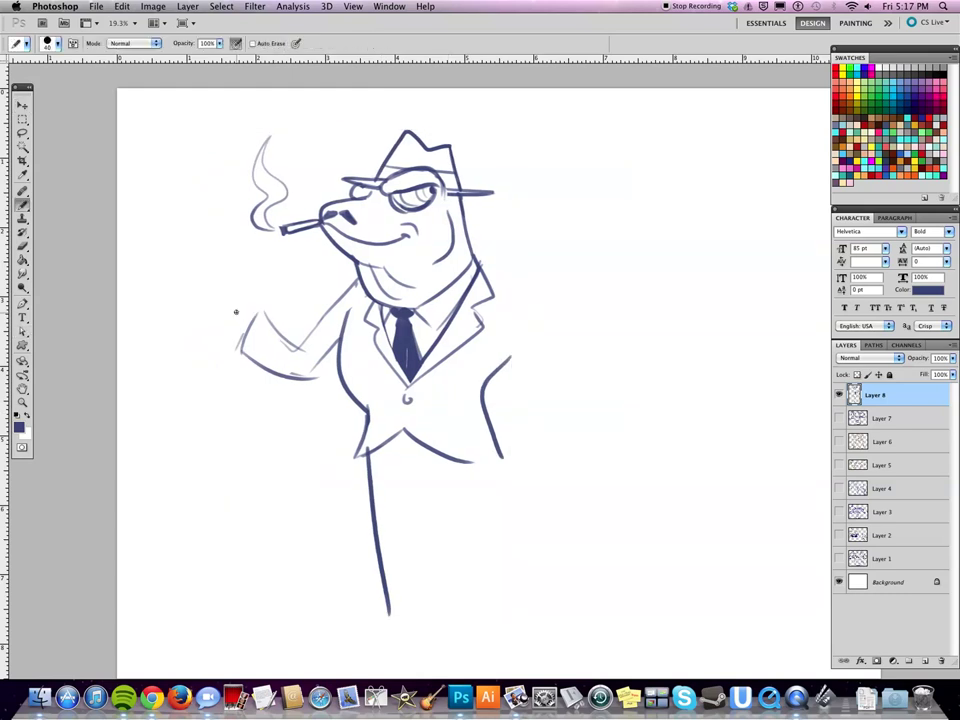
- Shape the gripping hand and outline the tommy gun's drum magazine, body and sighted barrel
left_click_drag(236, 303, 213, 339)
key("ctrl+z")
left_click_drag(217, 358, 241, 342)
mouse_move(178, 290)
left_mouse_down()
mouse_move(170, 350)
mouse_move(187, 291)
mouse_move(176, 352)
left_mouse_up()
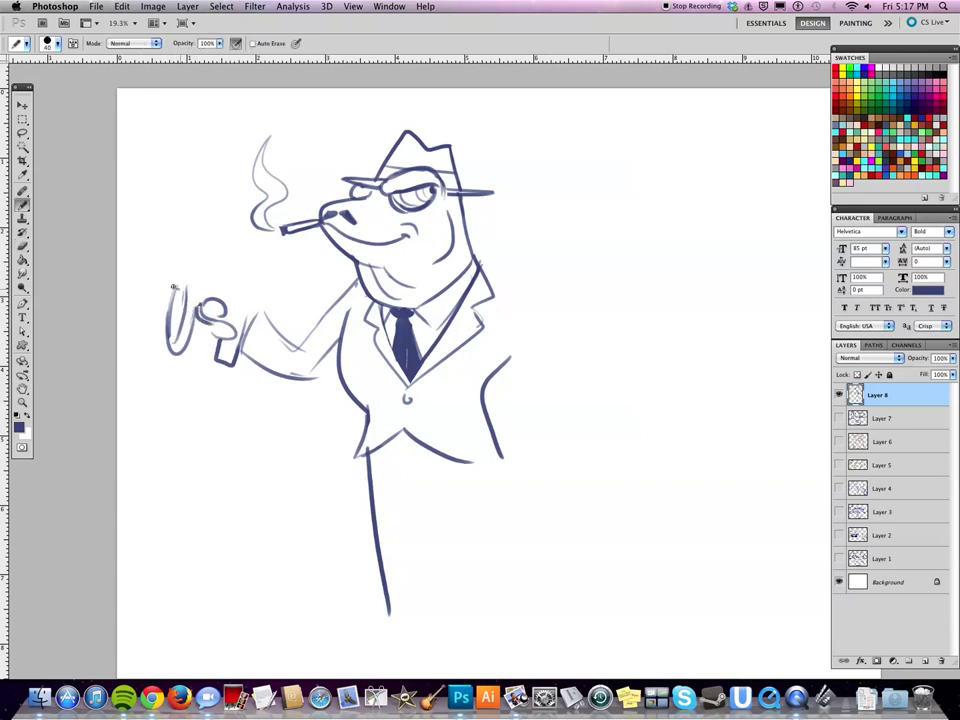
mouse_move(180, 290)
left_mouse_down()
mouse_move(155, 278)
mouse_move(150, 256)
left_mouse_up()
mouse_move(210, 268)
left_mouse_down()
mouse_move(124, 240)
mouse_move(245, 296)
left_mouse_up()
- Undo the long barrel stroke, retrace the drum magazine's edges, and redraw the barrel tip
key("ctrl+z")
key("ctrl+z")
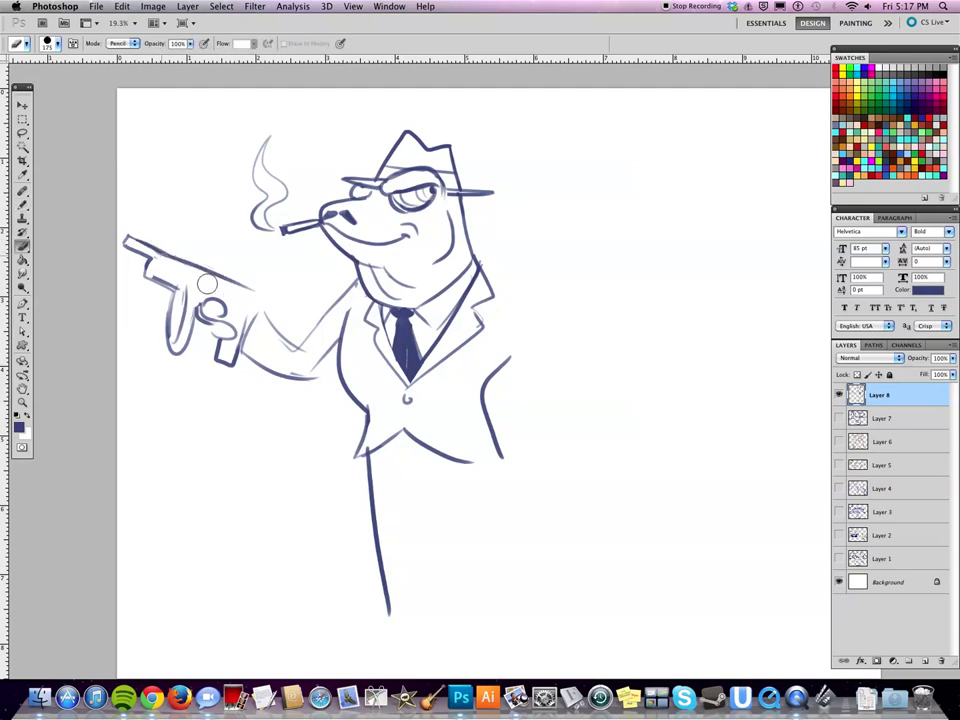
left_click_drag(168, 298, 165, 355)
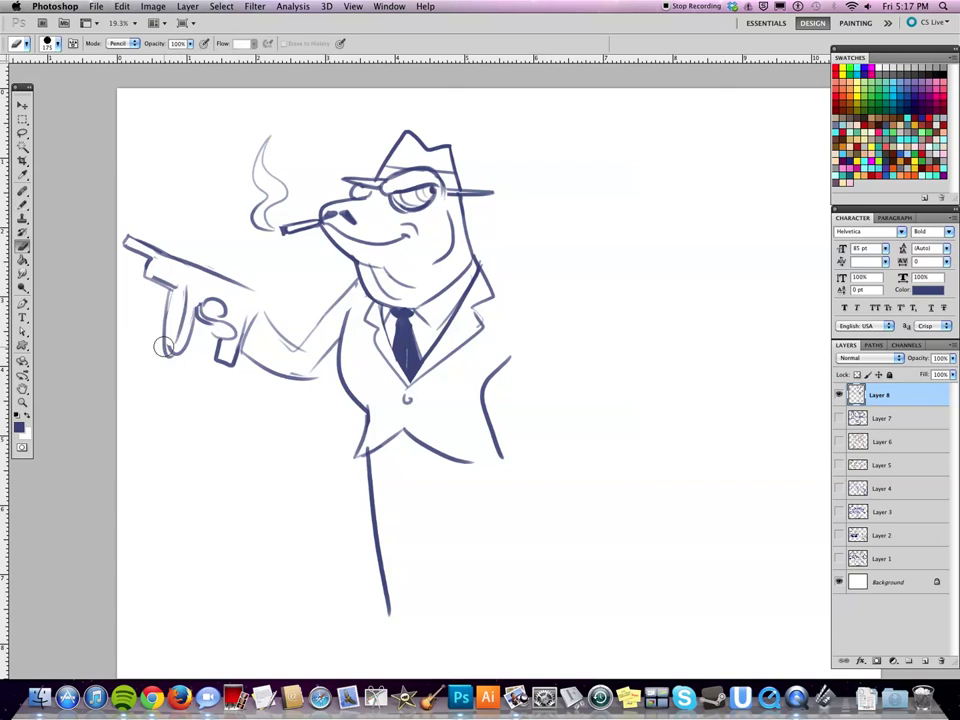
mouse_move(176, 287)
left_mouse_down()
mouse_move(166, 294)
mouse_move(227, 352)
left_mouse_up()
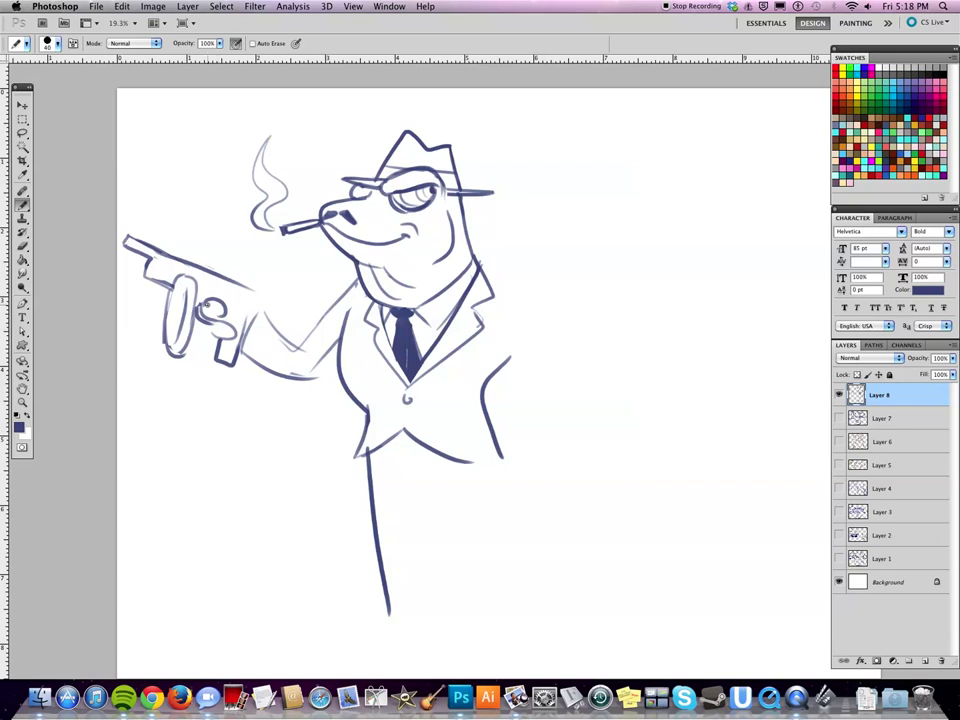
key("e")
key("b")
key("e")
key("b")
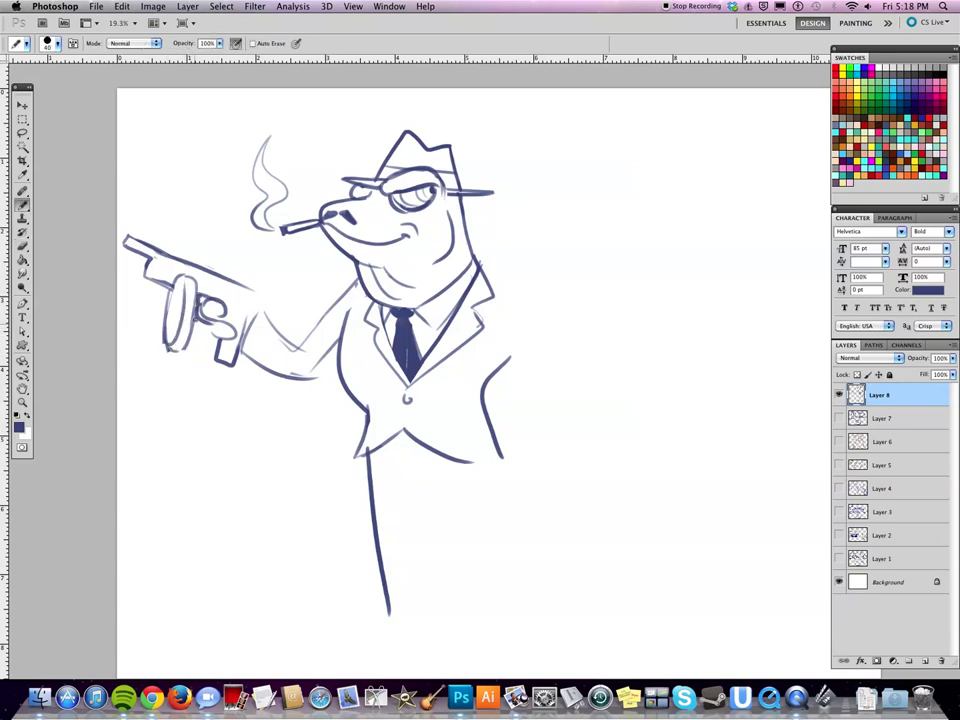
left_click_drag(150, 268, 175, 282)
left_click_drag(124, 238, 138, 246)
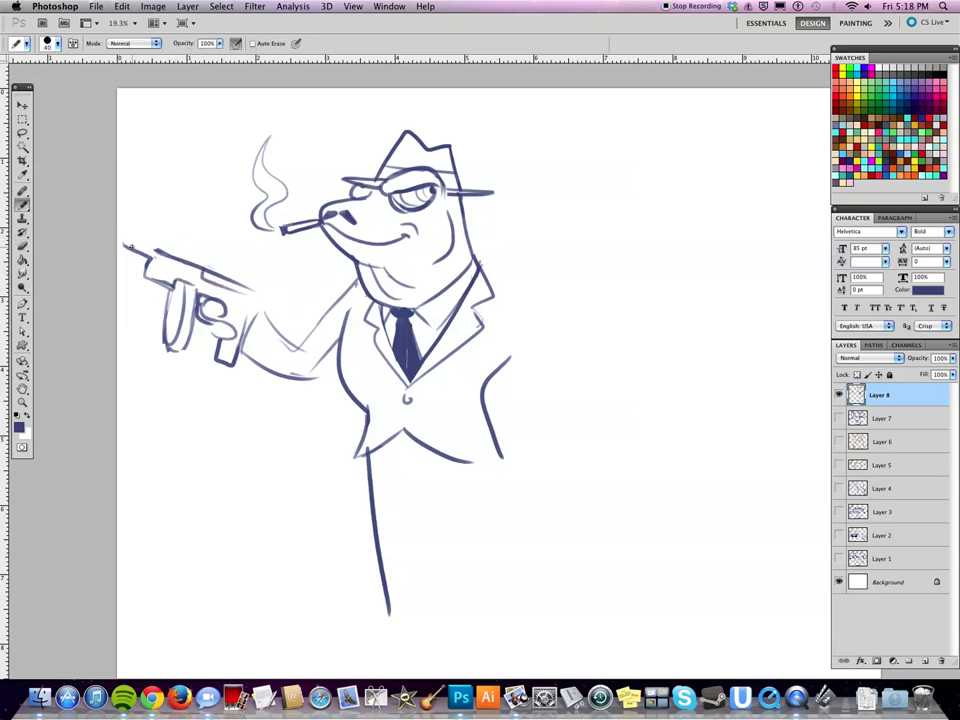
- Shift the drawing further right and draw a straight barrel out to a new muzzle tip
key("v")
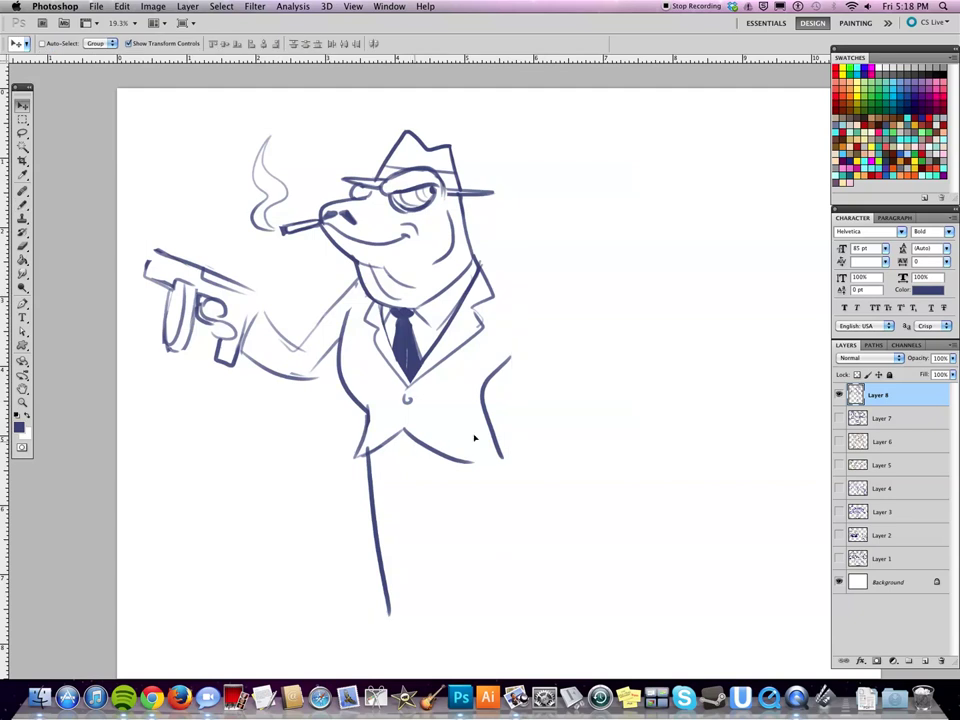
left_click_drag(413, 432, 523, 432)
key("b")
mouse_move(253, 259)
left_mouse_down()
mouse_move(209, 245)
mouse_move(218, 226)
left_mouse_up()
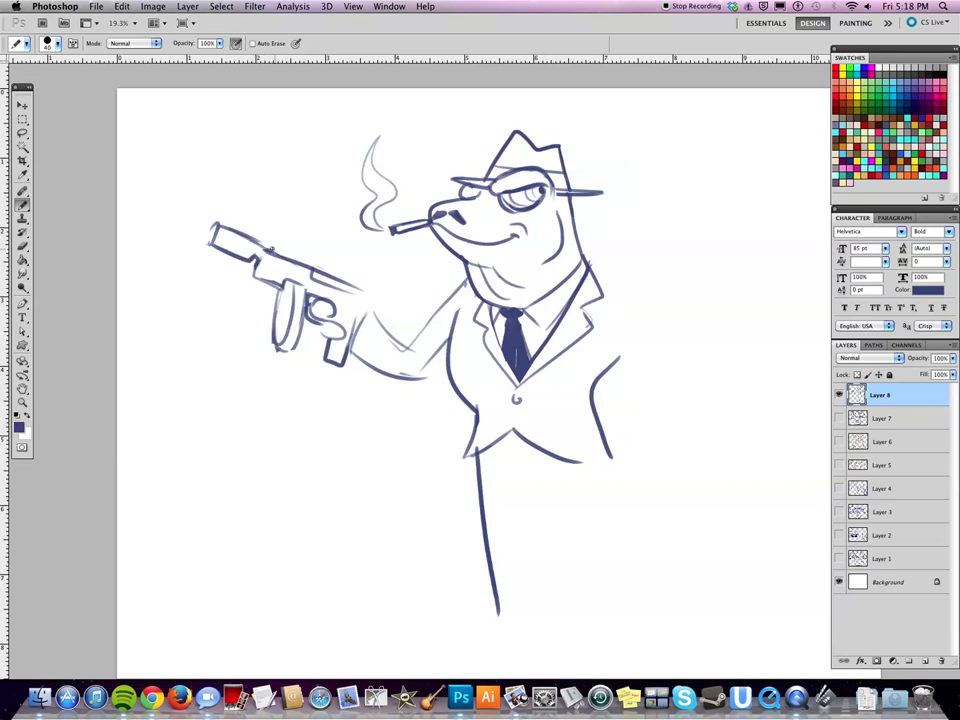
key("e")
key("b")
mouse_move(222, 238)
left_mouse_down()
mouse_move(232, 242)
mouse_move(208, 242)
left_mouse_up()
key("e")
key("b")
left_click_drag(288, 257, 230, 241)
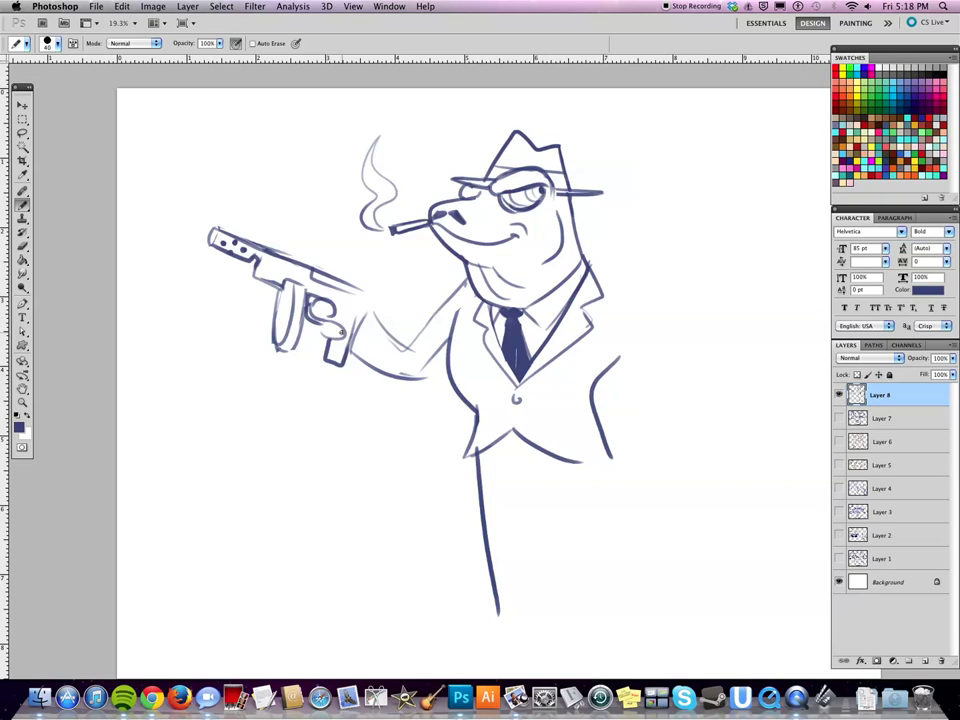
- Erase stray marks near the barrel and extend its top line toward the hand
key("e")
left_click_drag(250, 250, 248, 242)
key("b")
key("e")
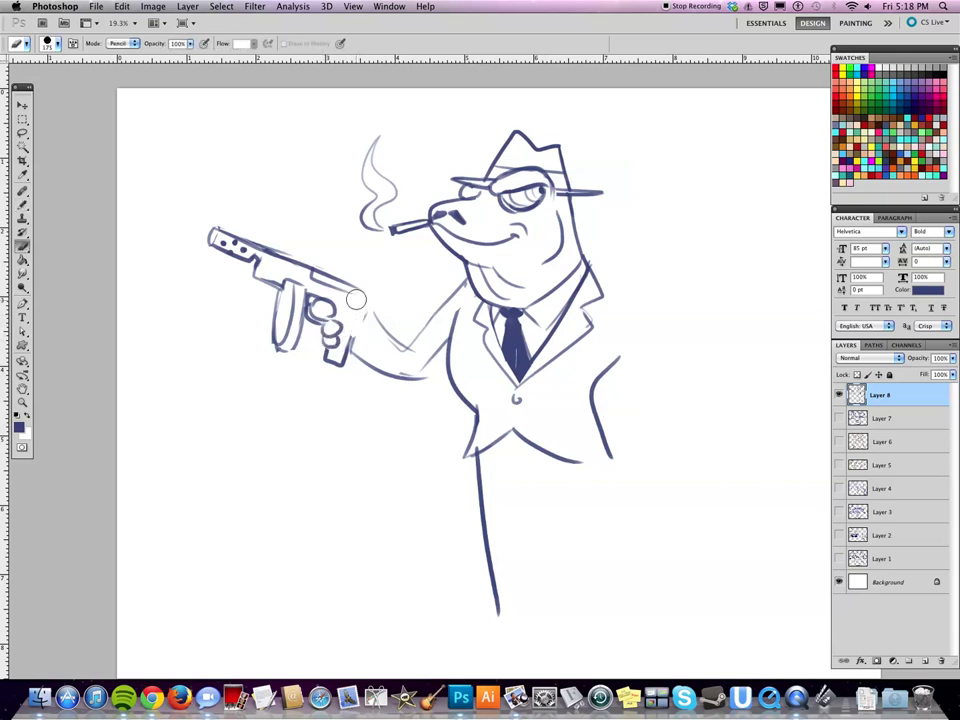
key("b")
key("e")
key("b")
key("e")
key("b")
mouse_move(350, 284)
left_mouse_down()
mouse_move(392, 300)
mouse_move(403, 316)
mouse_move(342, 300)
left_mouse_up()
- Extend the gun body past the fist to a squared rear end and add a small top sight
key("e")
key("b")
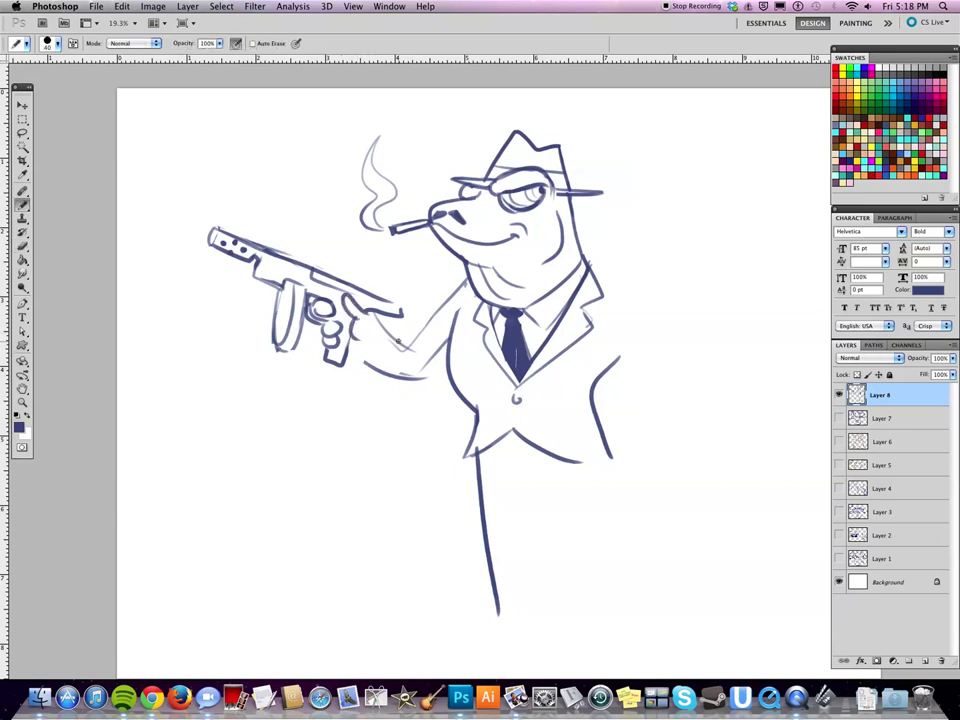
key("e")
key("b")
key("e")
key("b")
key("e")
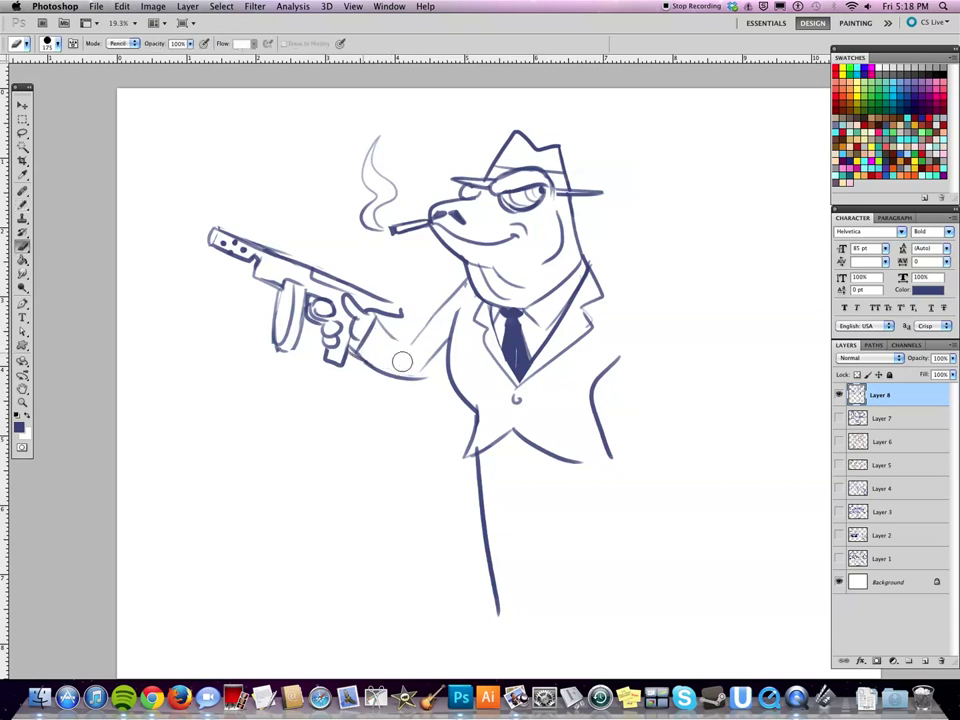
key("b")
left_click_drag(391, 337, 418, 348)
key("e")
key("b")
key("e")
key("b")
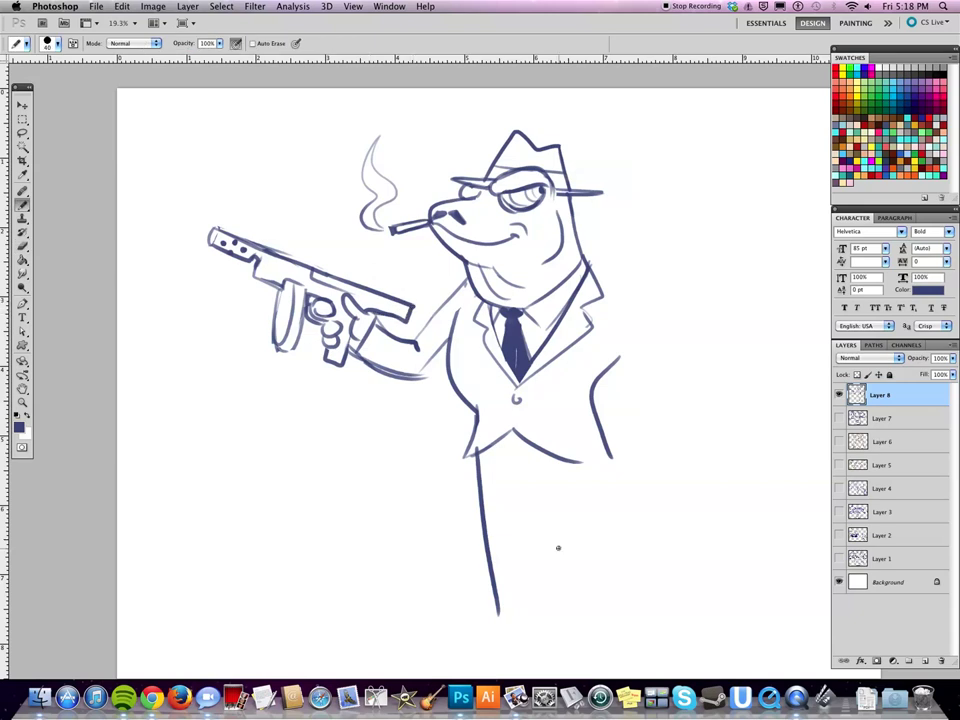
left_click_drag(566, 489, 505, 498)
key("e")
key("b")
key("e")
key("b")
key("e")
key("b")
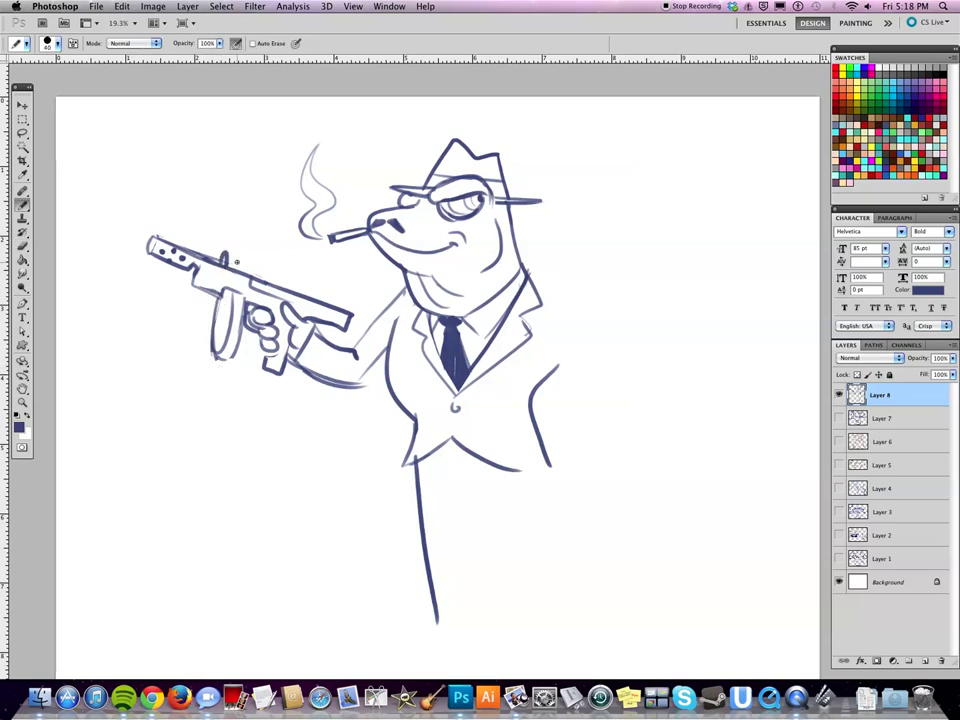
- Restore the round top sight with an undo and draw the gun arm's sleeve below the gun
key("ctrl+z")
key("e")
key("b")
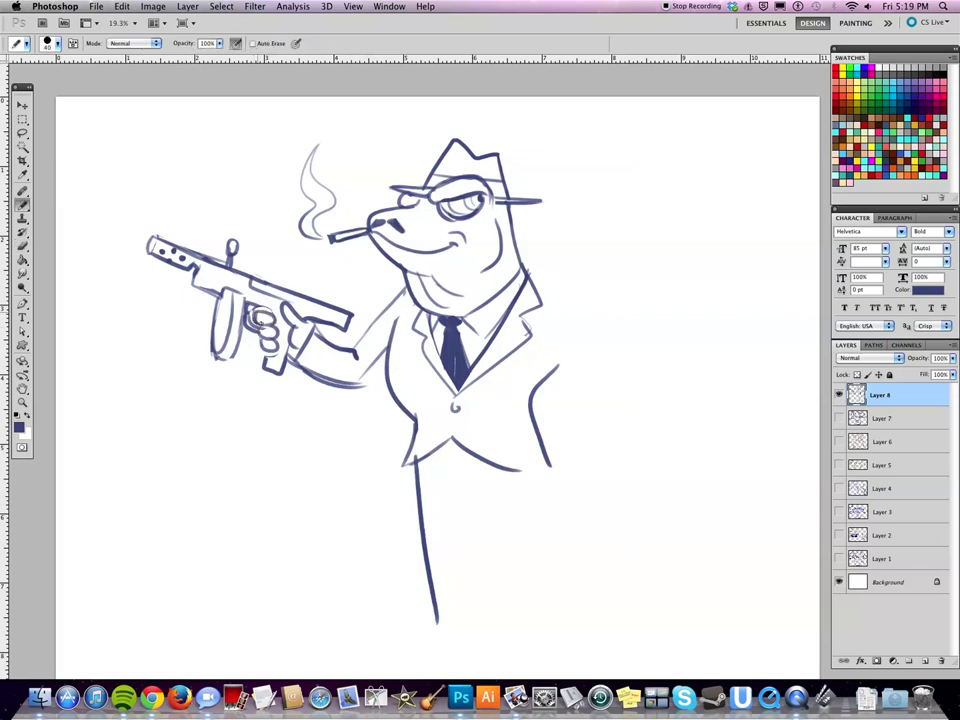
key("e")
key("b")
left_click_drag(551, 524, 429, 434)
key("e")
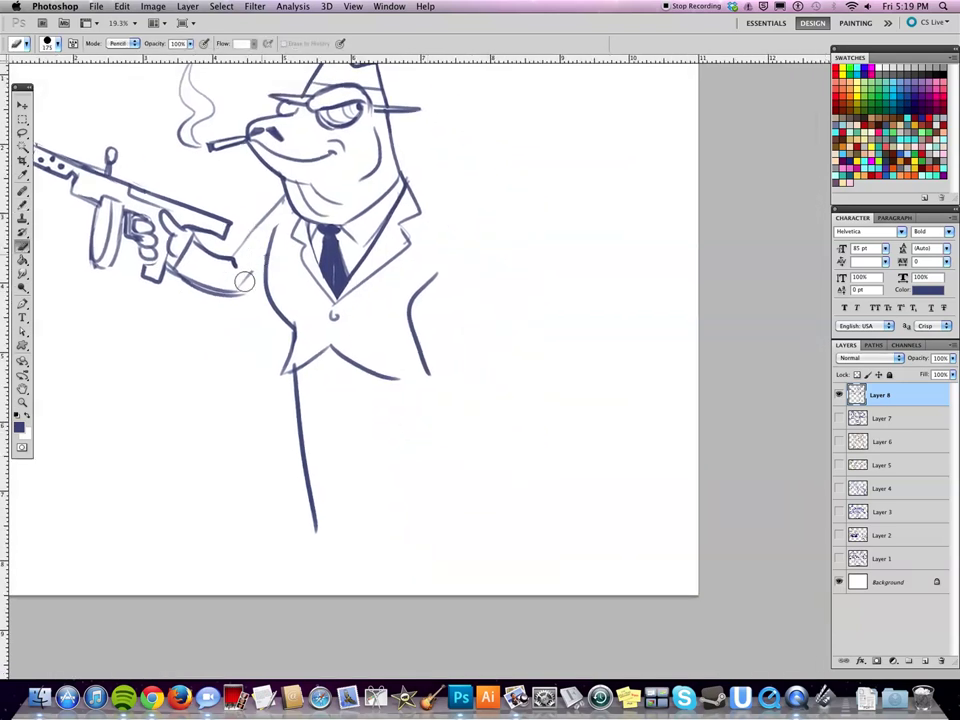
key("b")
left_click_drag(188, 292, 262, 292)
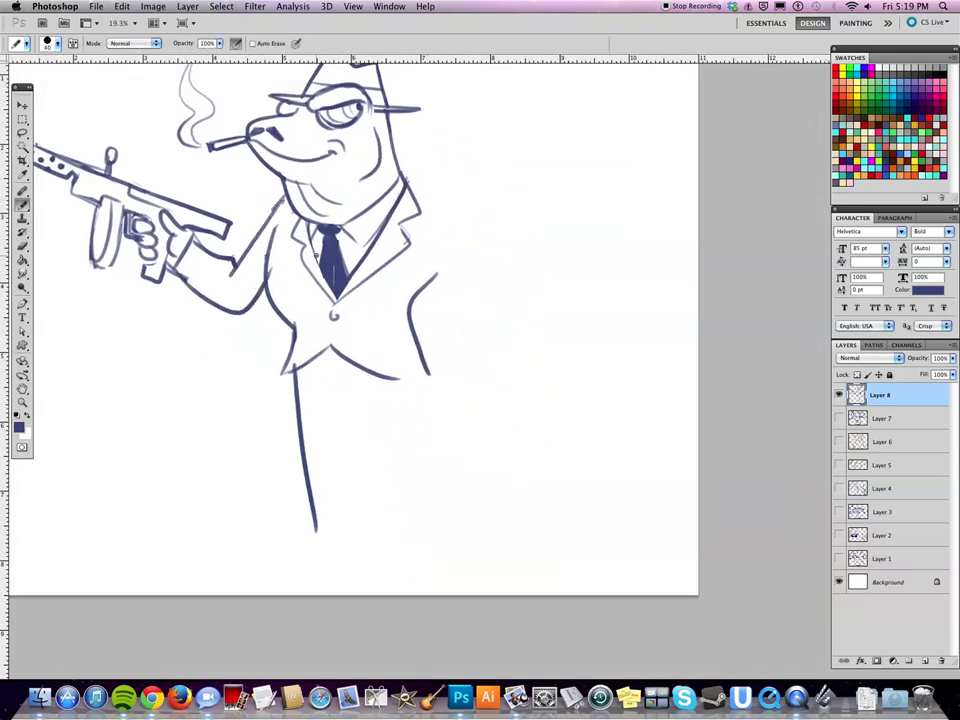
- Draw the right shoulder, sleeve edges and cuff with a small hand below it
left_click_drag(405, 186, 497, 270)
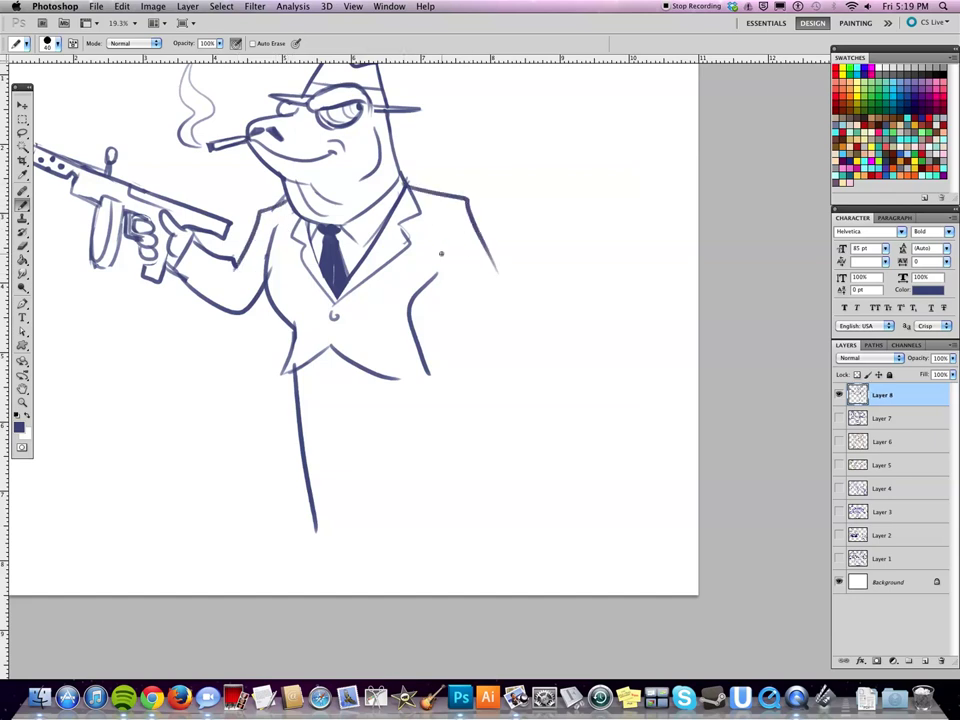
mouse_move(433, 225)
left_mouse_down()
mouse_move(462, 268)
mouse_move(478, 404)
left_mouse_up()
left_click_drag(497, 272, 535, 383)
mouse_move(535, 376)
left_mouse_down()
mouse_move(470, 381)
mouse_move(488, 413)
mouse_move(537, 381)
left_mouse_up()
- Extend both legs down to pointed feet and redraw the left leg's outer line
mouse_move(308, 485)
left_mouse_down()
mouse_move(280, 579)
mouse_move(353, 571)
mouse_move(331, 408)
mouse_move(449, 549)
left_mouse_up()
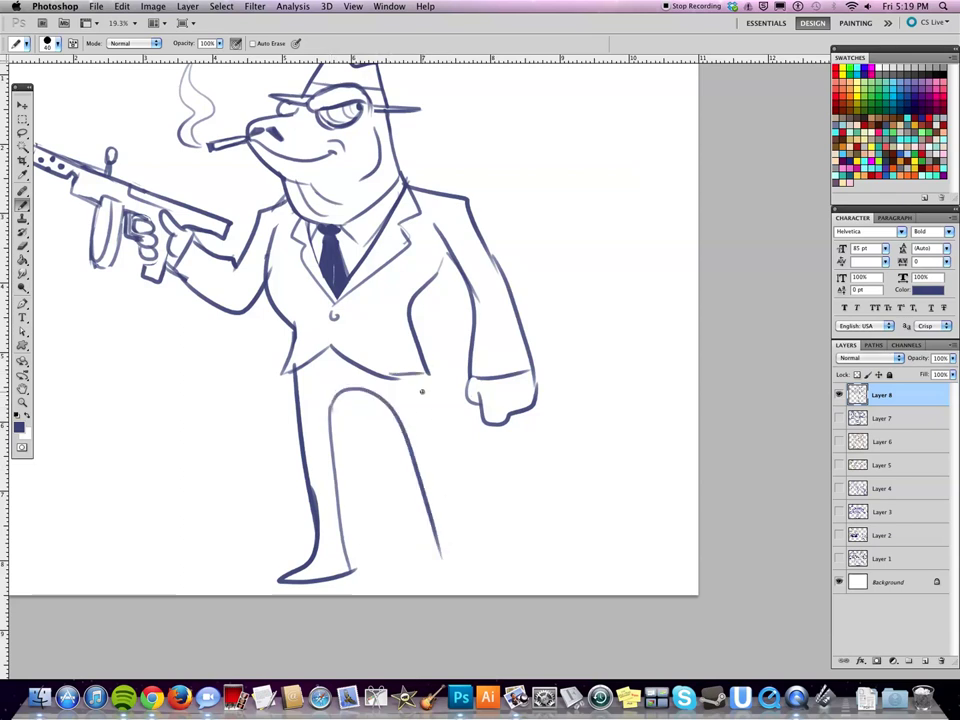
left_click_drag(438, 545, 446, 576)
mouse_move(466, 534)
left_mouse_down()
mouse_move(481, 564)
mouse_move(518, 587)
mouse_move(507, 465)
left_mouse_up()
key("e")
mouse_move(318, 462)
left_mouse_down()
mouse_move(318, 388)
mouse_move(318, 470)
left_mouse_up()
key("b")
key("e")
key("b")
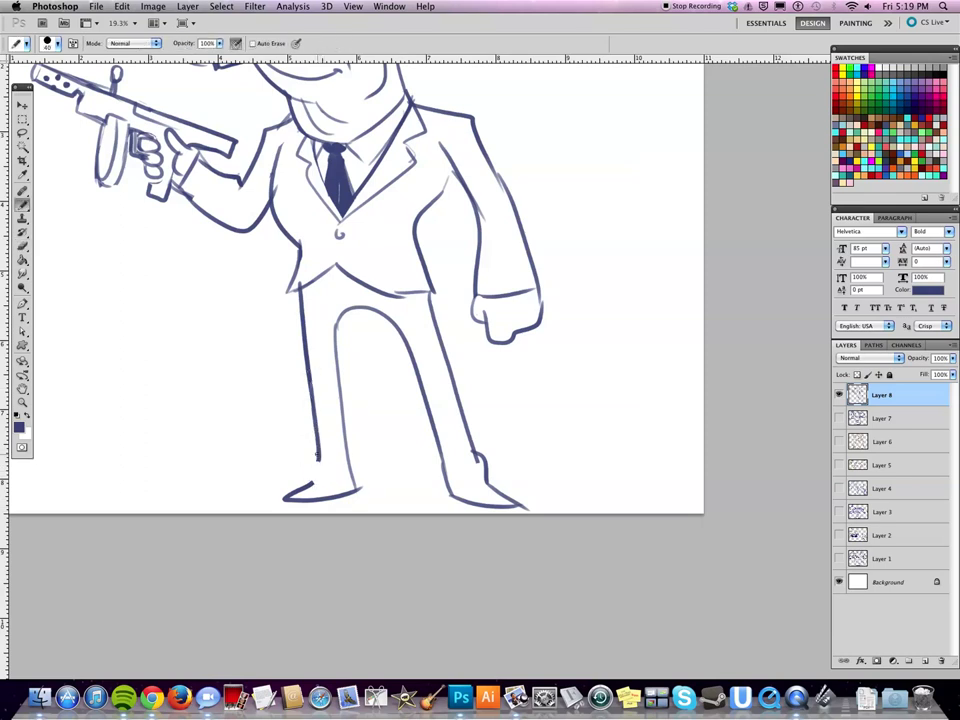
scroll(528, 493, "up", 3)
scroll(528, 493, "left", 3)
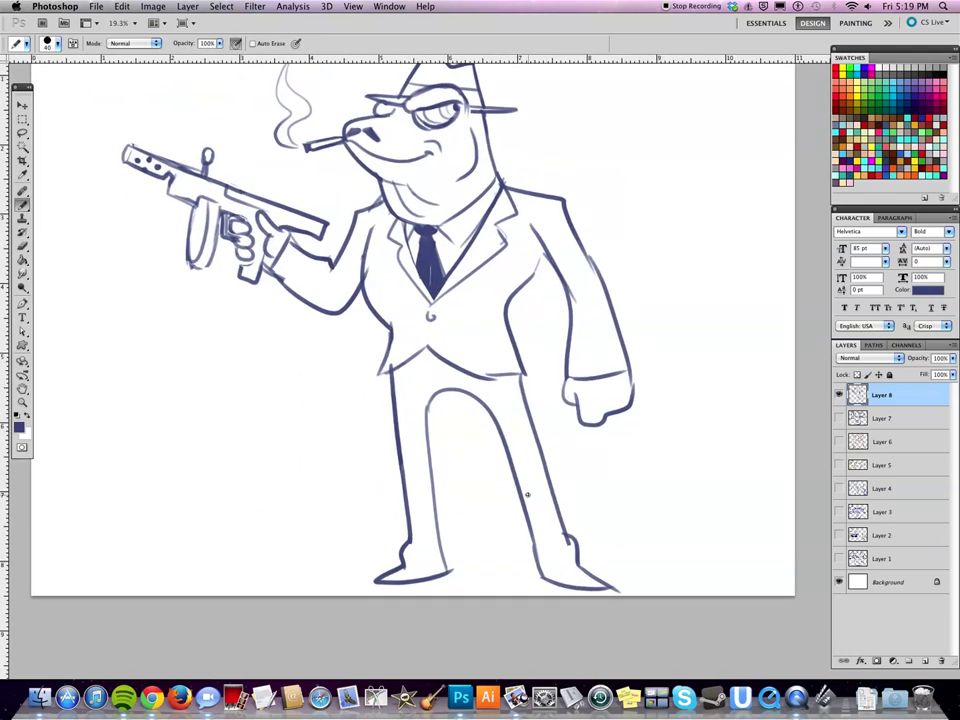
- Scale the whole frog drawing down to about 98.55% with Free Transform
key("ctrl+t")
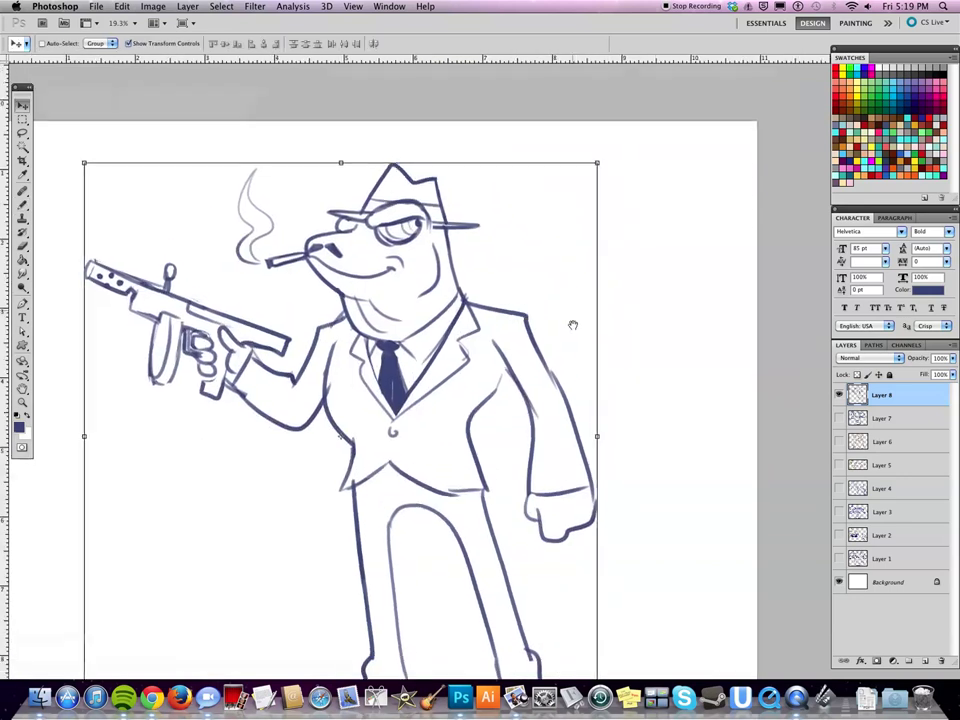
left_click_drag(593, 166, 572, 188)
key("Return")
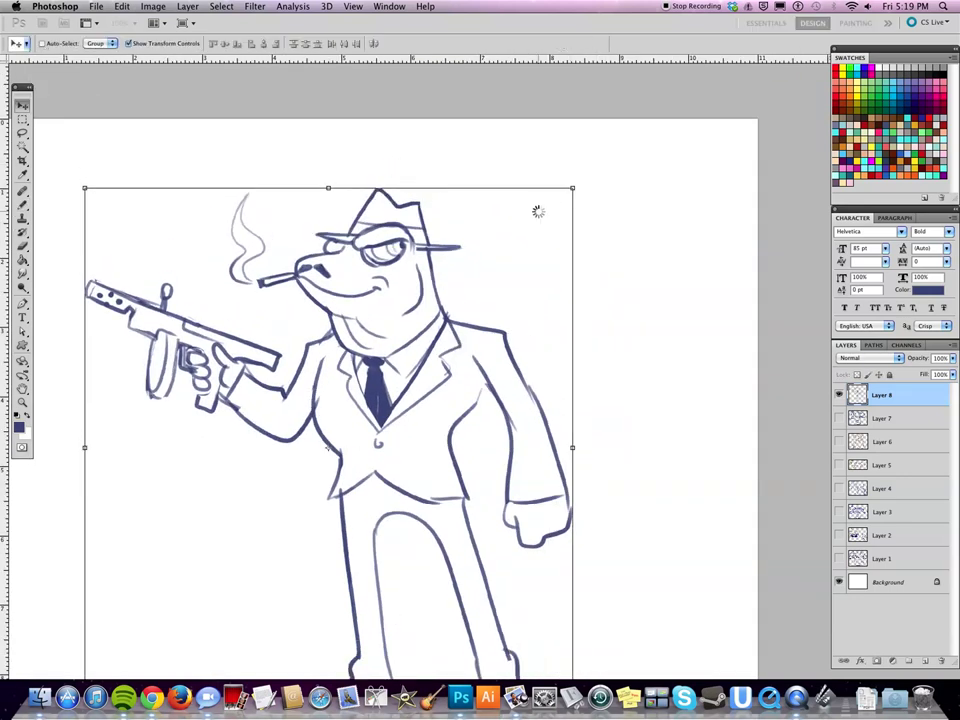
scroll(450, 430, "down", 5)
scroll(450, 430, "left", 3)
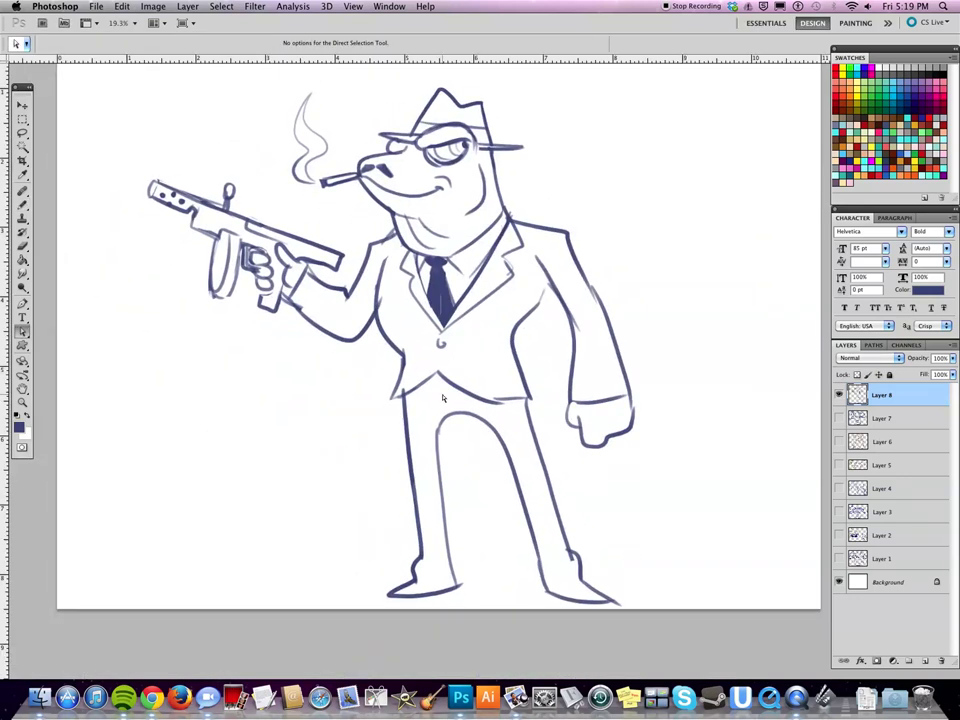
- Undo the small stray stroke at the tommy gun's muzzle end
key("b")
key("v")
scroll(328, 356, "right", 3)
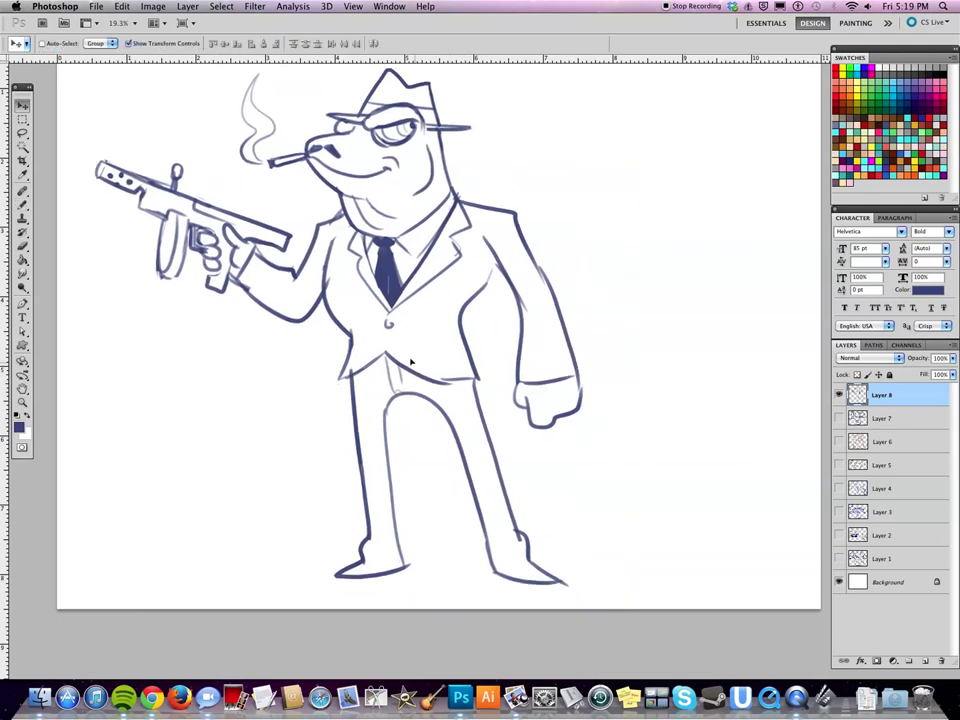
scroll(328, 356, "up", 5)
scroll(328, 356, "left", 4)
key("b")
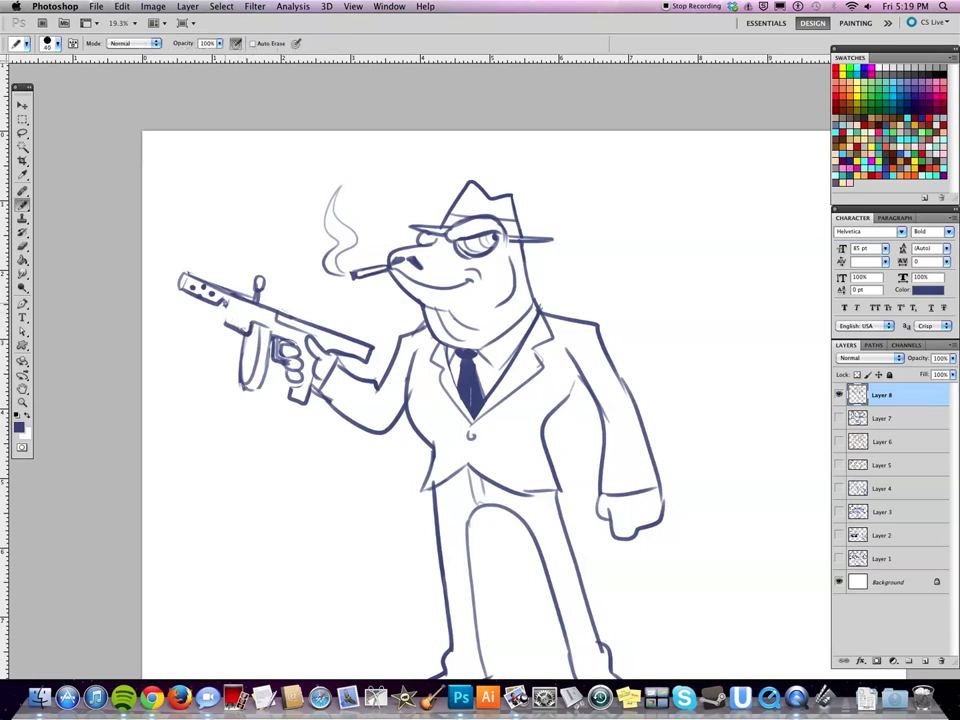
key("ctrl+z")
key("ctrl+z")
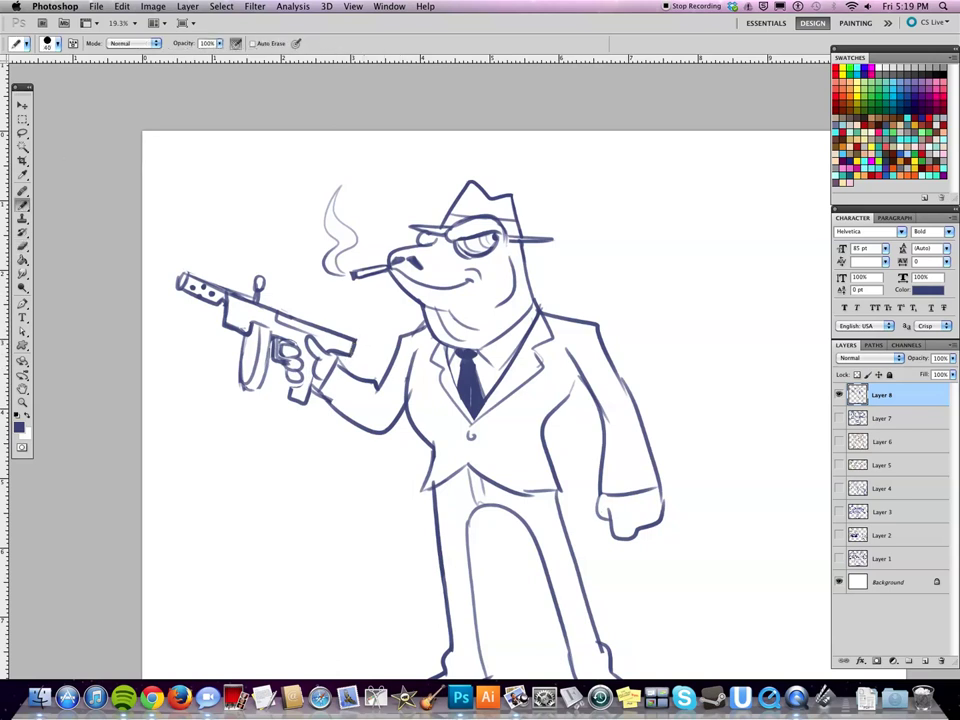
key("super+Tab")
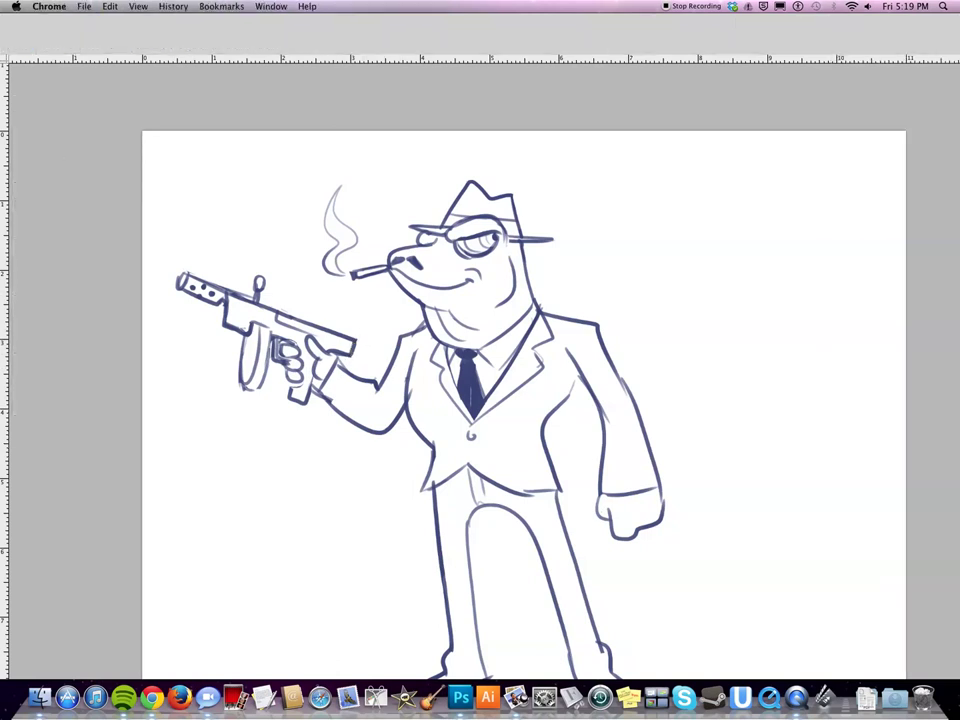
key("super+Tab")
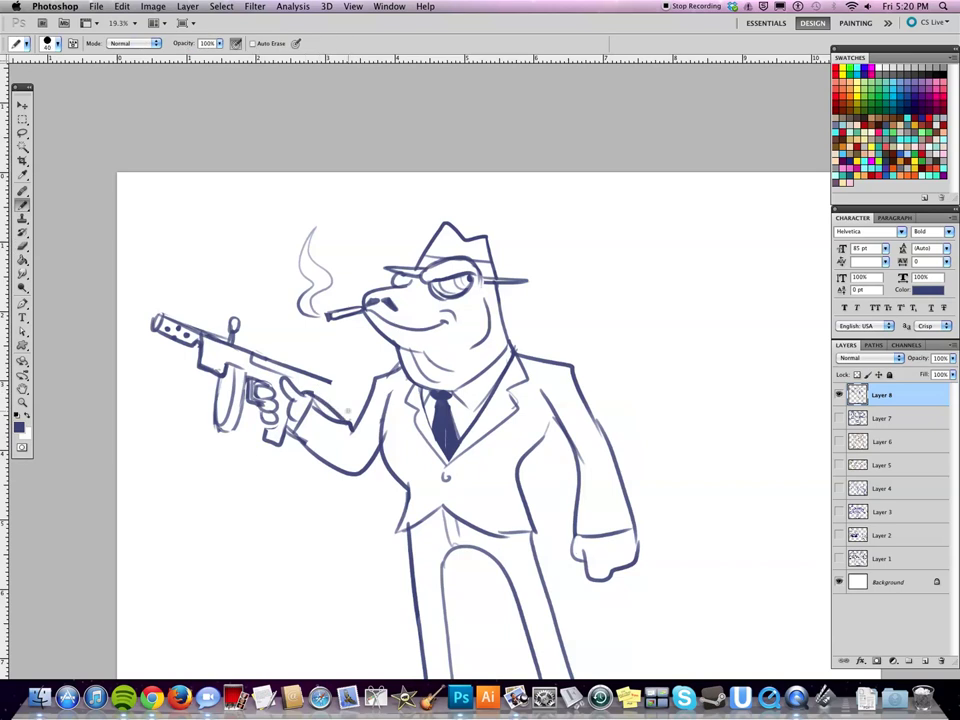
- Redraw the tommy gun barrel's top line so it extends past the frog's hand
key("ctrl+z")
left_click_drag(300, 373, 352, 385)
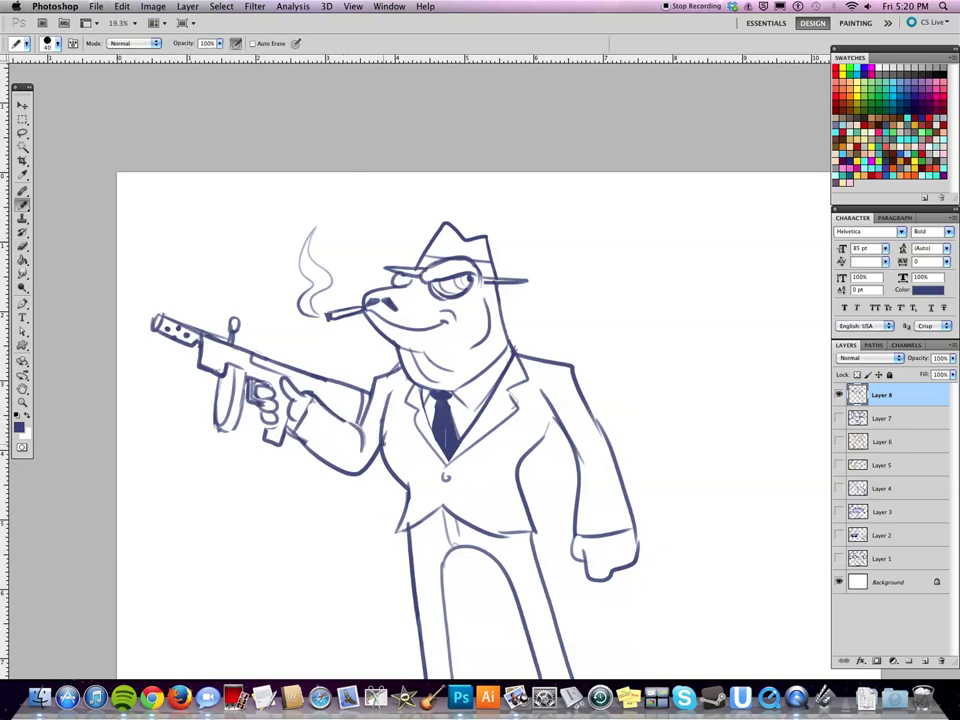
scroll(672, 402, "down", 5)
scroll(672, 402, "right", 2)
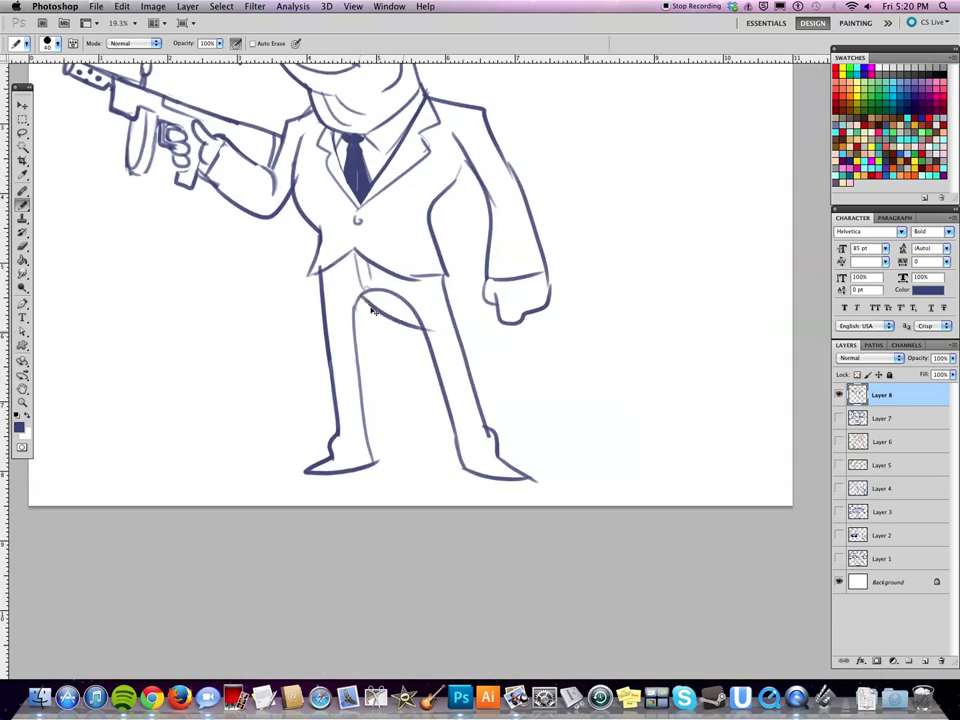
- Draw a long tail curving from between the frog's legs to a curl beside its feet
mouse_move(358, 294)
left_mouse_down()
mouse_move(434, 372)
mouse_move(572, 408)
mouse_move(556, 391)
left_mouse_up()
left_click_drag(481, 507, 484, 495)
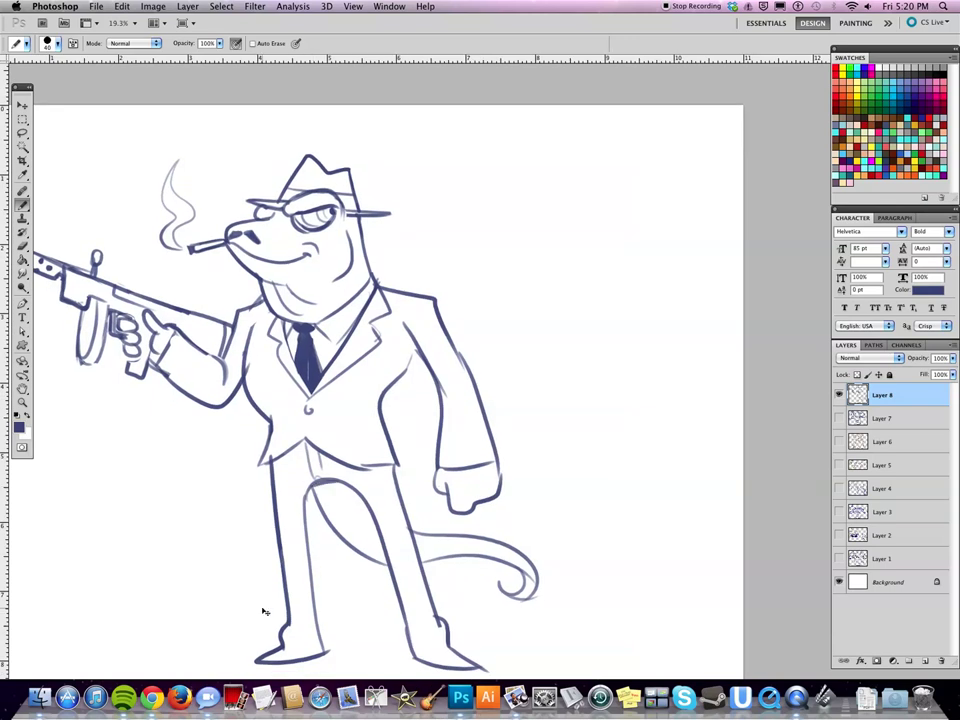
key("ctrl+minus")
- Scale the Layer 8 frog down twice, to about 94.64%, and nudge it up and left
key("v")
left_click_drag(532, 184, 500, 215)
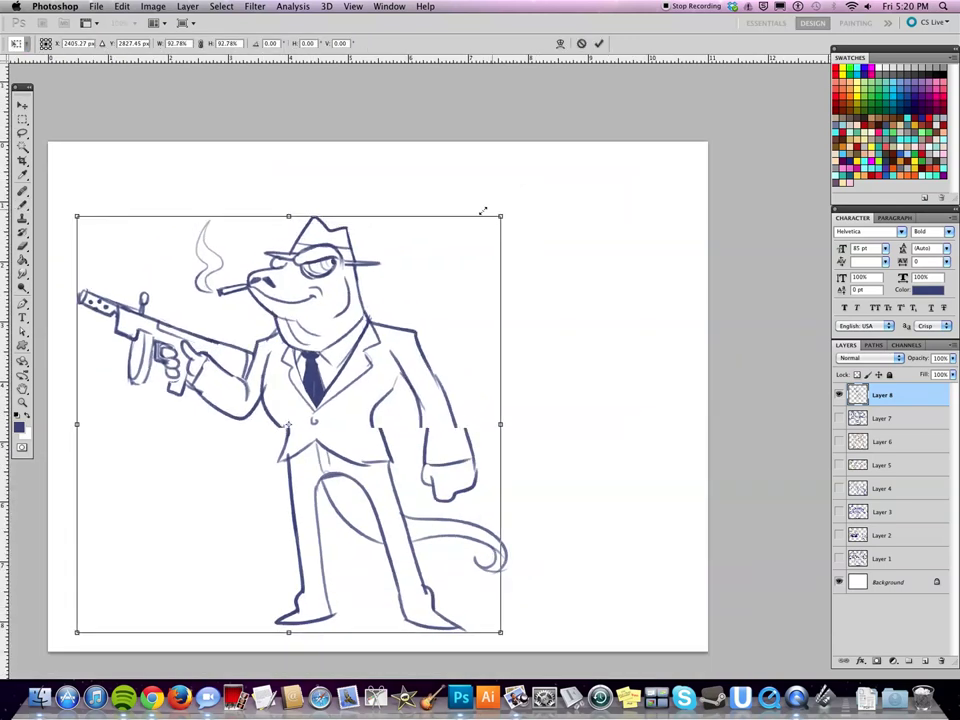
key("Return")
key("b")
key("b")
key("e")
key("b")
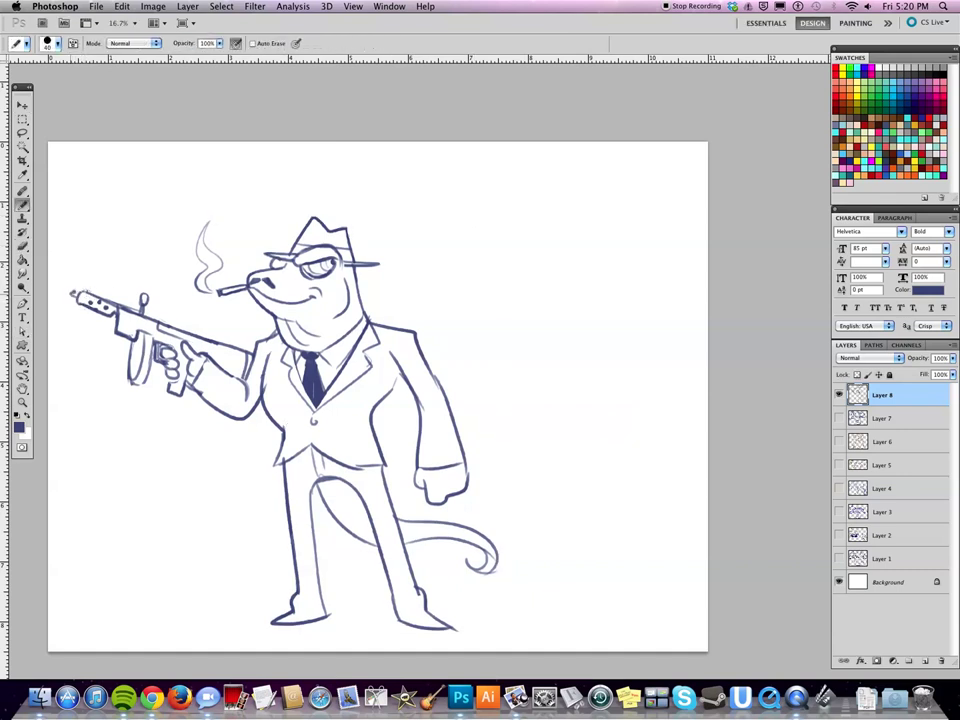
key("ctrl+t")
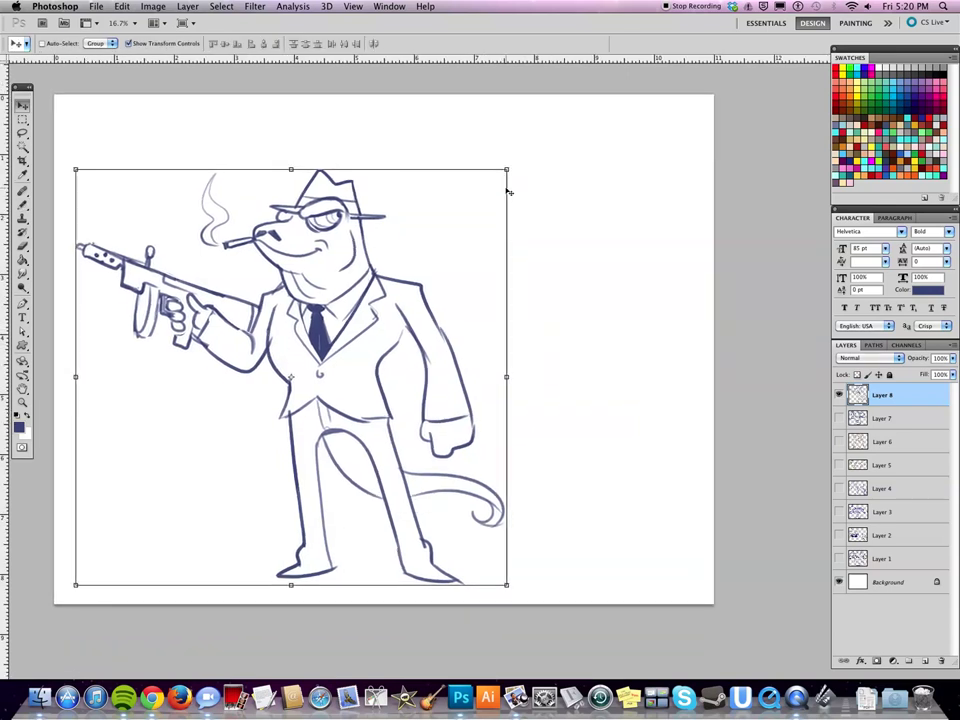
left_click_drag(505, 175, 461, 204)
key("Return")
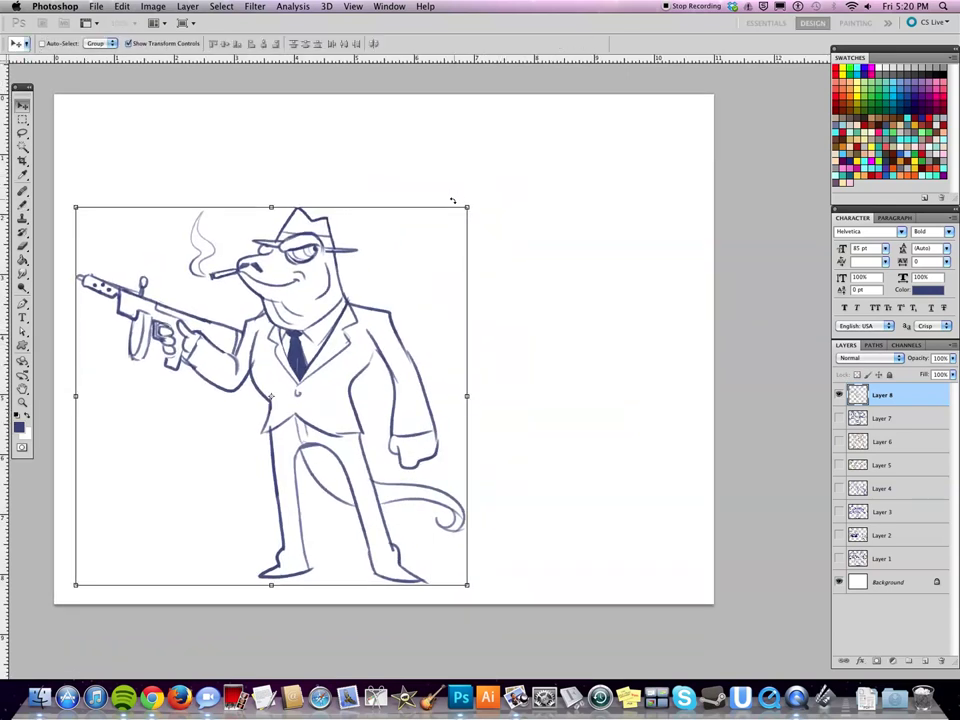
key("a")
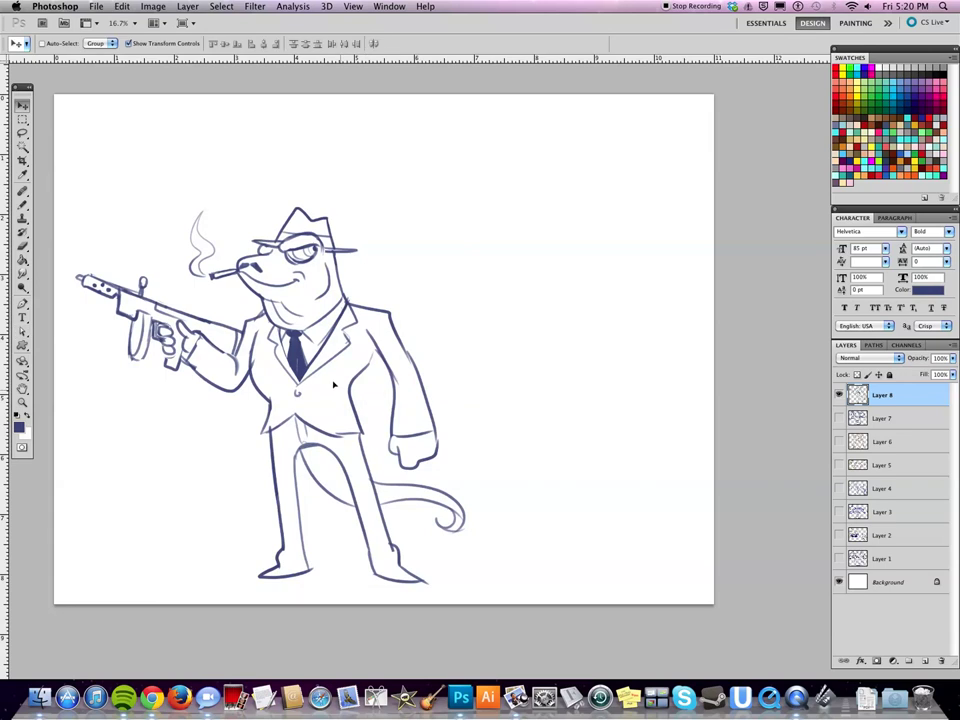
left_click_drag(342, 413, 330, 403)
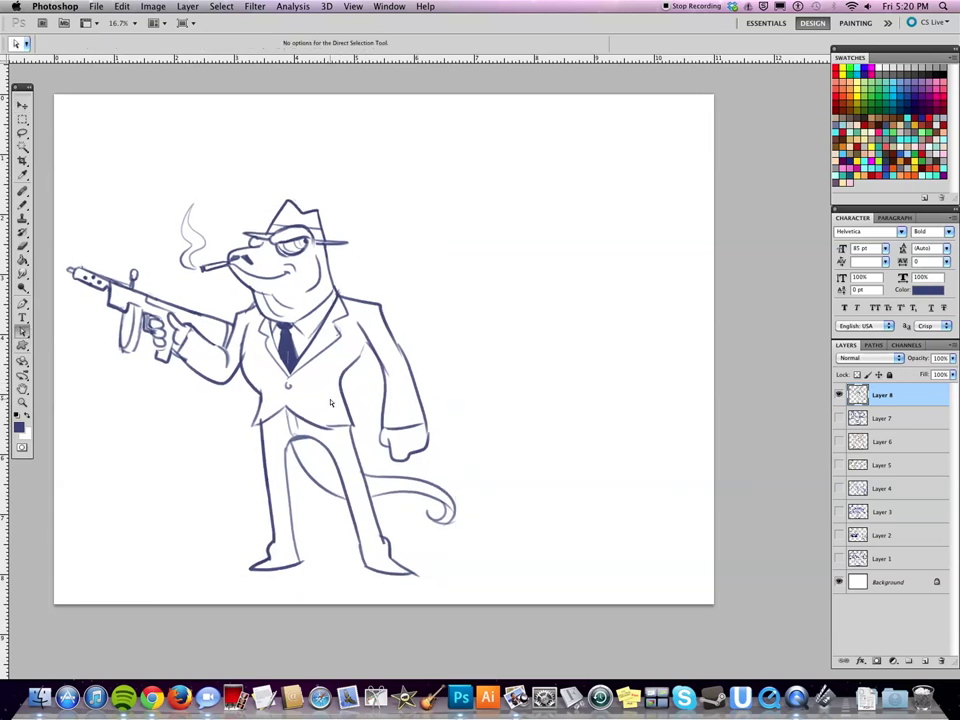
- Shrink the frog drawing further and fit the whole page on screen
key("z")
left_click_drag(480, 440, 527, 443)
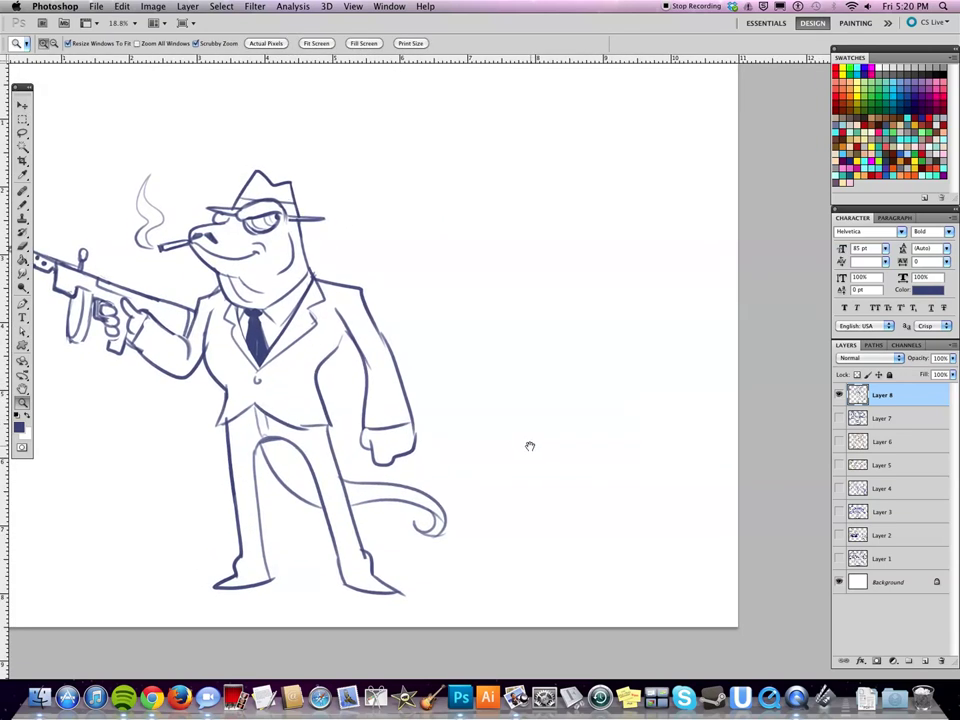
key("v")
key("ctrl+t")
left_click_drag(432, 171, 354, 193)
key("Return")
key("a")
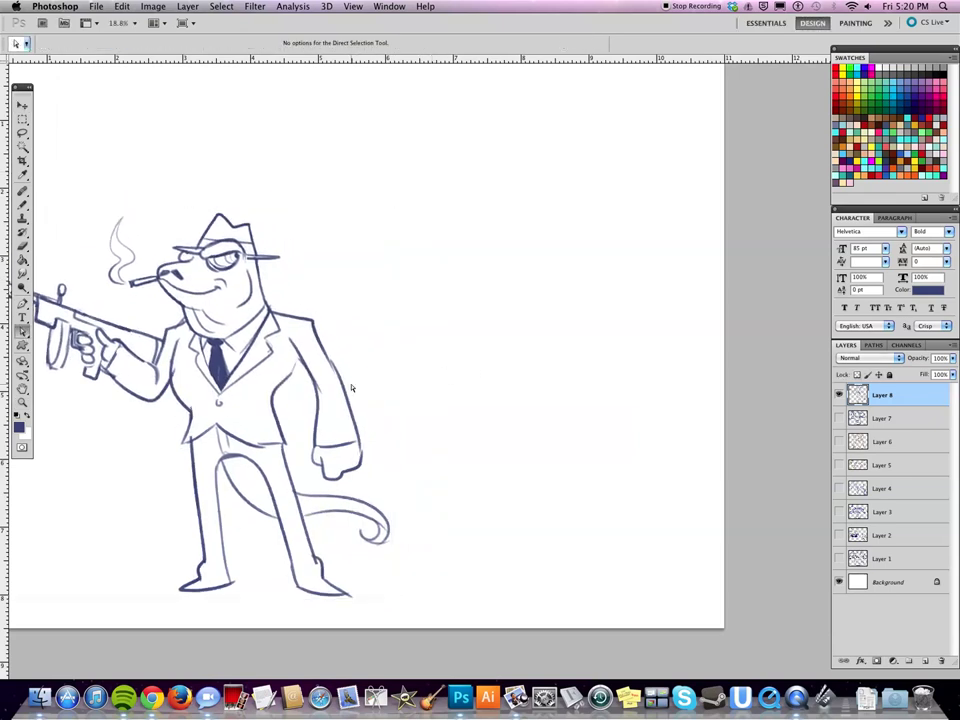
key("ctrl+0")
key("v")
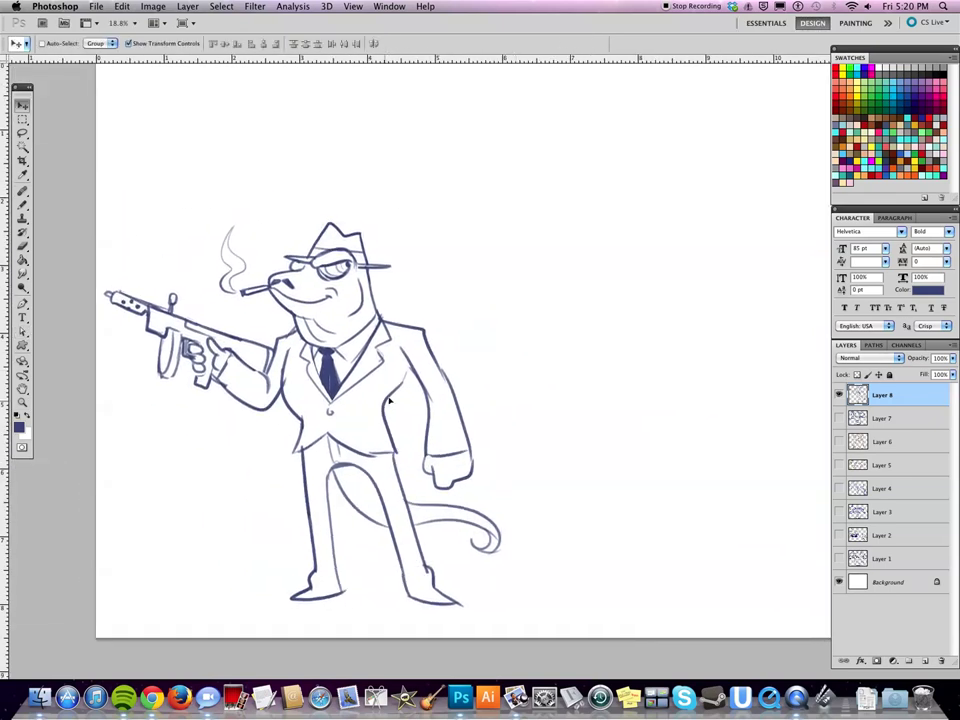
scroll(385, 403, "right", 5)
scroll(521, 510, "right", 2)
key("a")
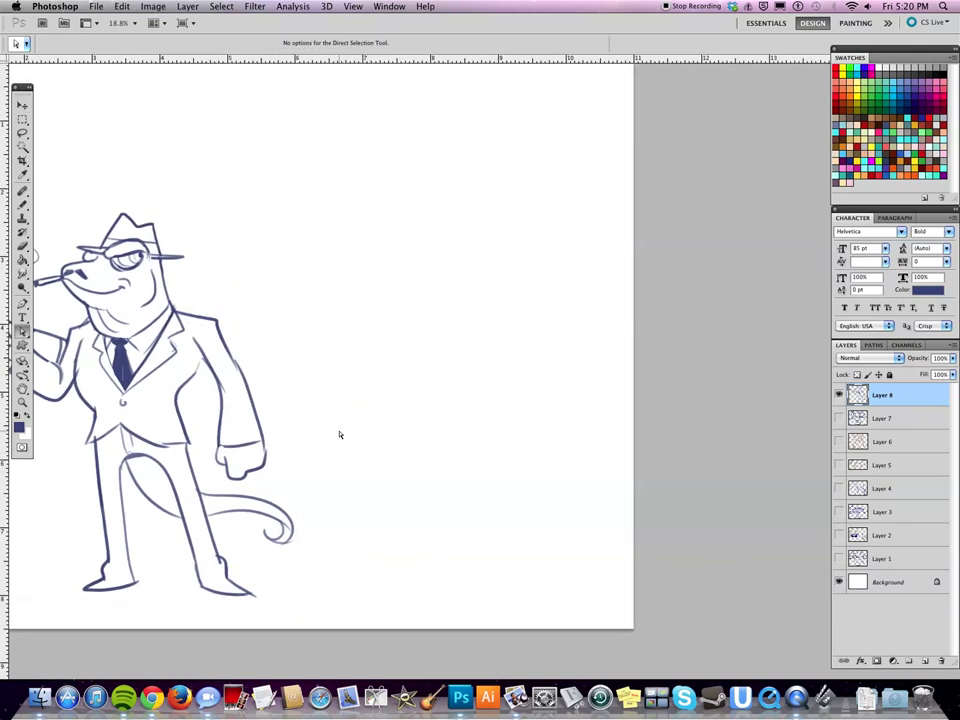
key("b")
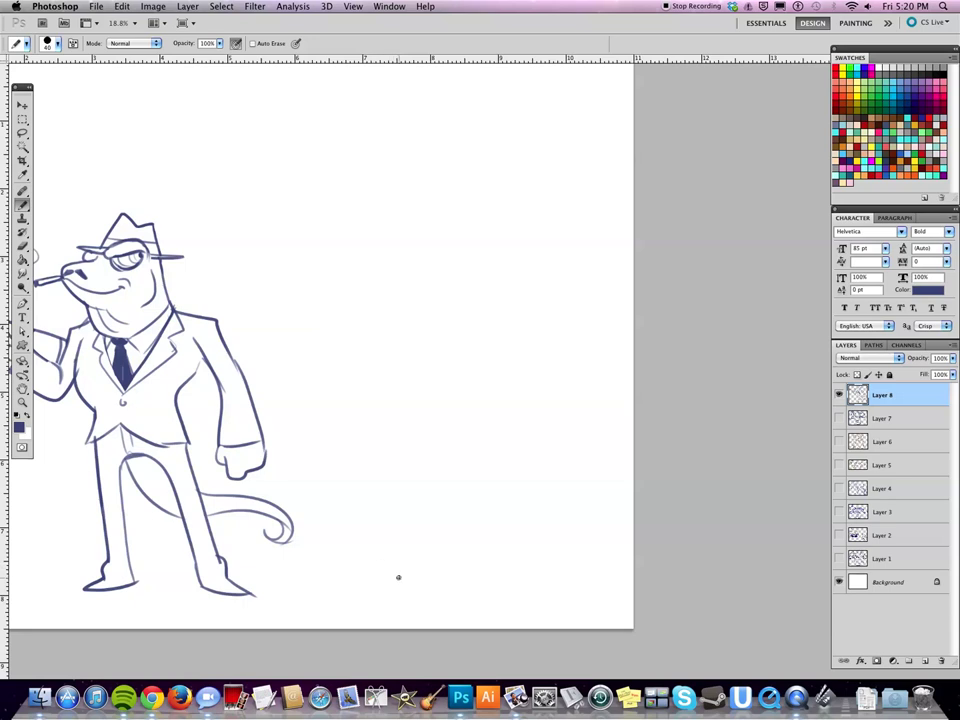
- Draw the fish's large round back arc and curled open mouth to the right of the frog
left_click_drag(397, 575, 421, 458)
key("ctrl+z")
mouse_move(390, 565)
left_mouse_down()
mouse_move(435, 395)
mouse_move(497, 397)
mouse_move(485, 424)
mouse_move(513, 436)
mouse_move(494, 436)
left_mouse_up()
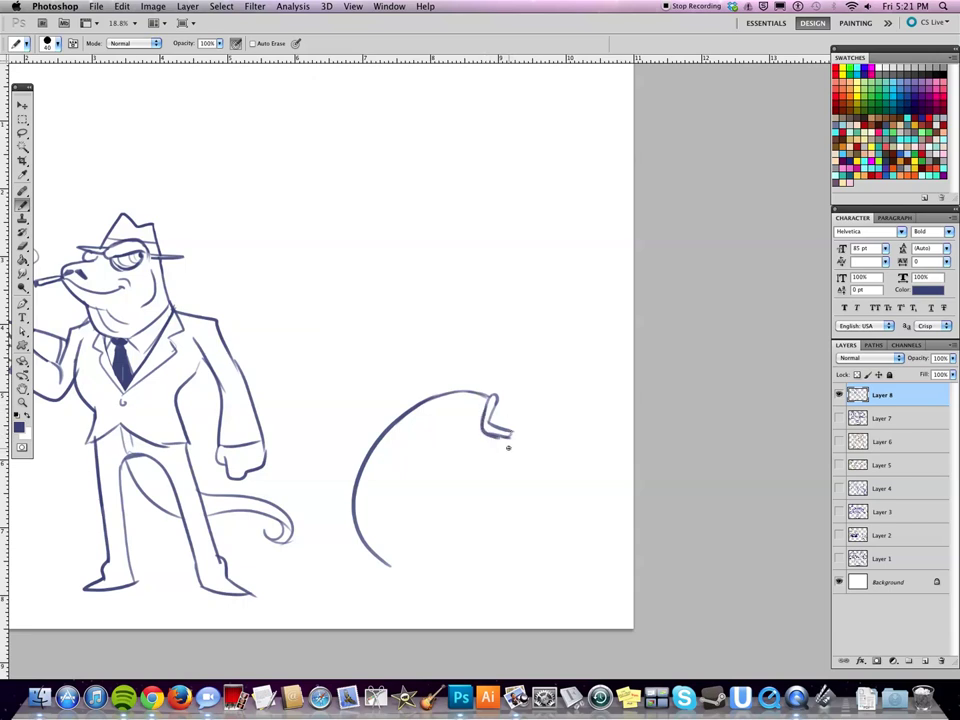
key("ctrl+z")
left_click_drag(489, 436, 493, 398)
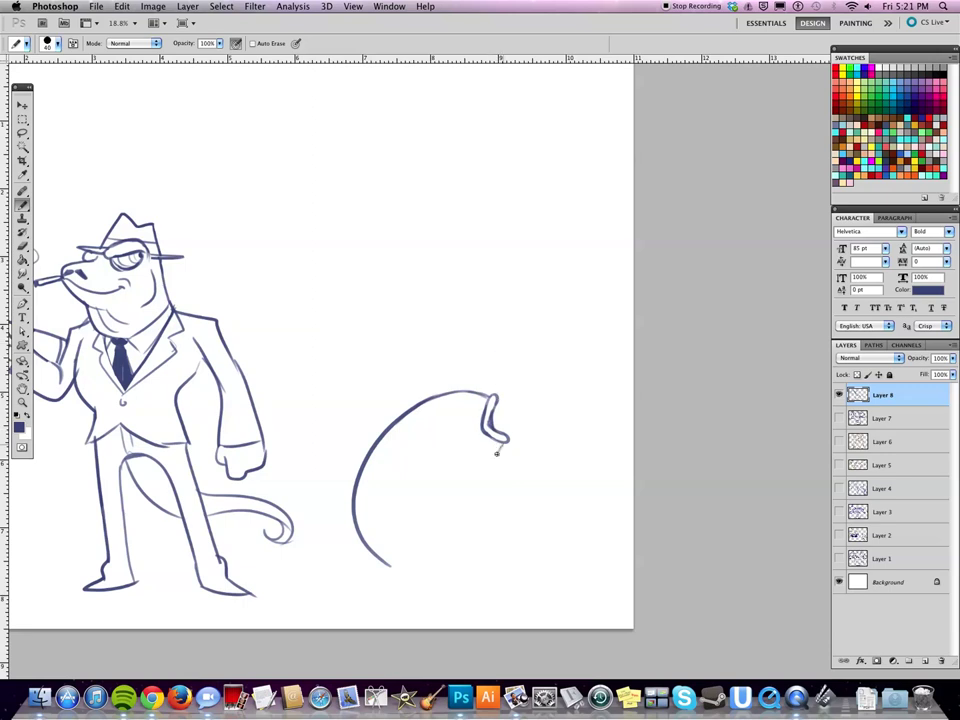
left_click_drag(501, 440, 472, 481)
- Add the fish's eye with a pupil dot and sketch the crown of its cap
left_click_drag(452, 409, 453, 429)
left_click(452, 419)
mouse_move(390, 412)
left_mouse_down()
mouse_move(418, 374)
mouse_move(452, 392)
left_mouse_up()
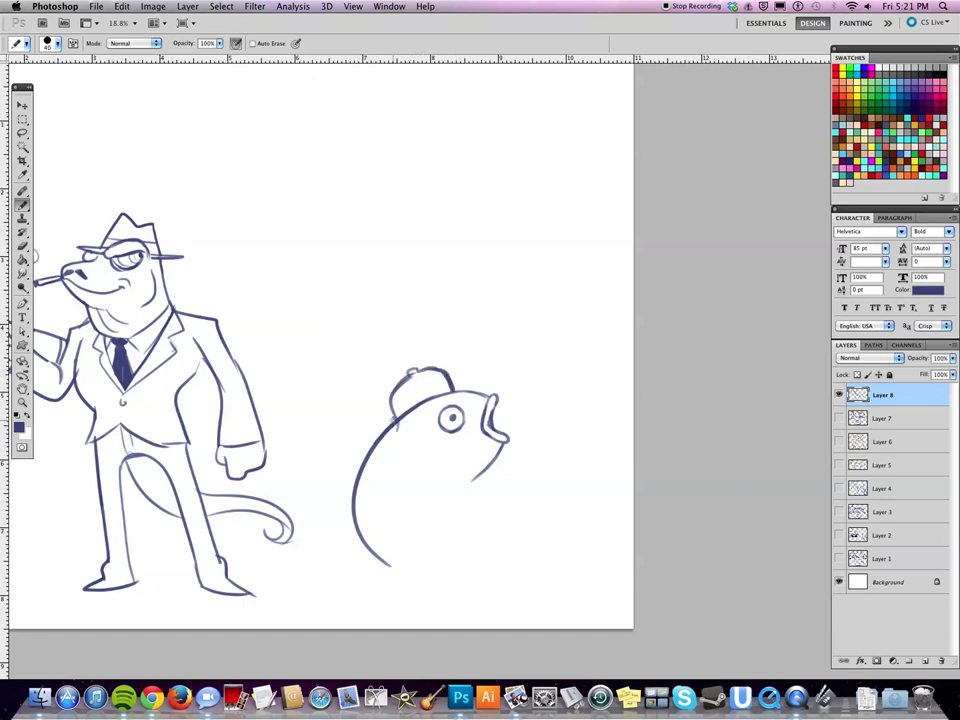
- Draw the fish's cap brim and redraw the cap's side down to the brim
left_click_drag(366, 450, 420, 430)
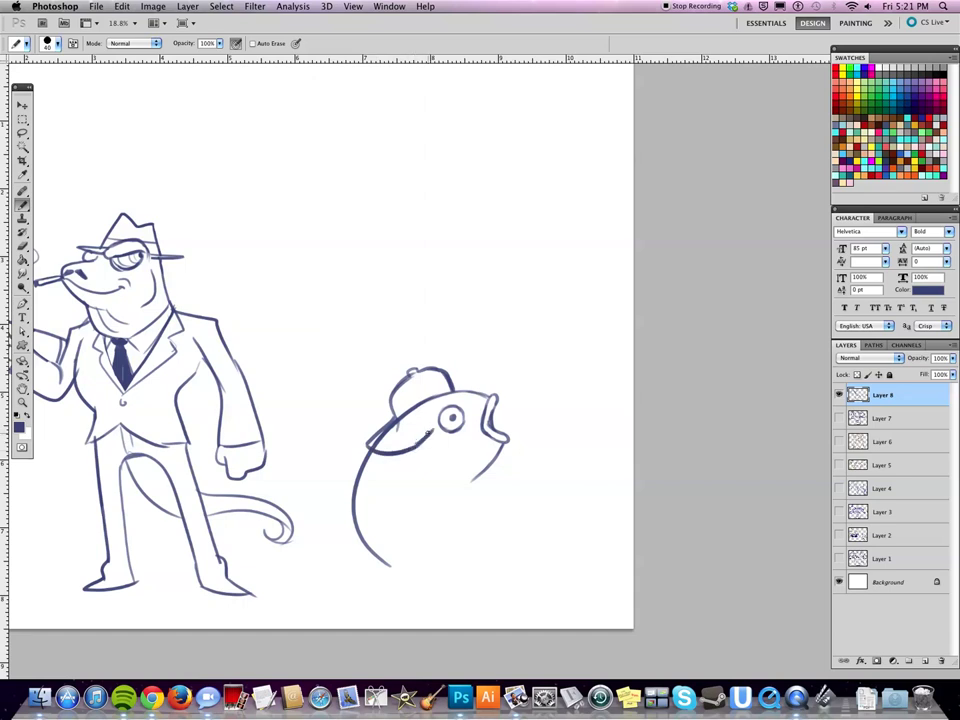
left_click_drag(428, 428, 451, 391)
key("ctrl+alt+z")
key("ctrl+alt+z")
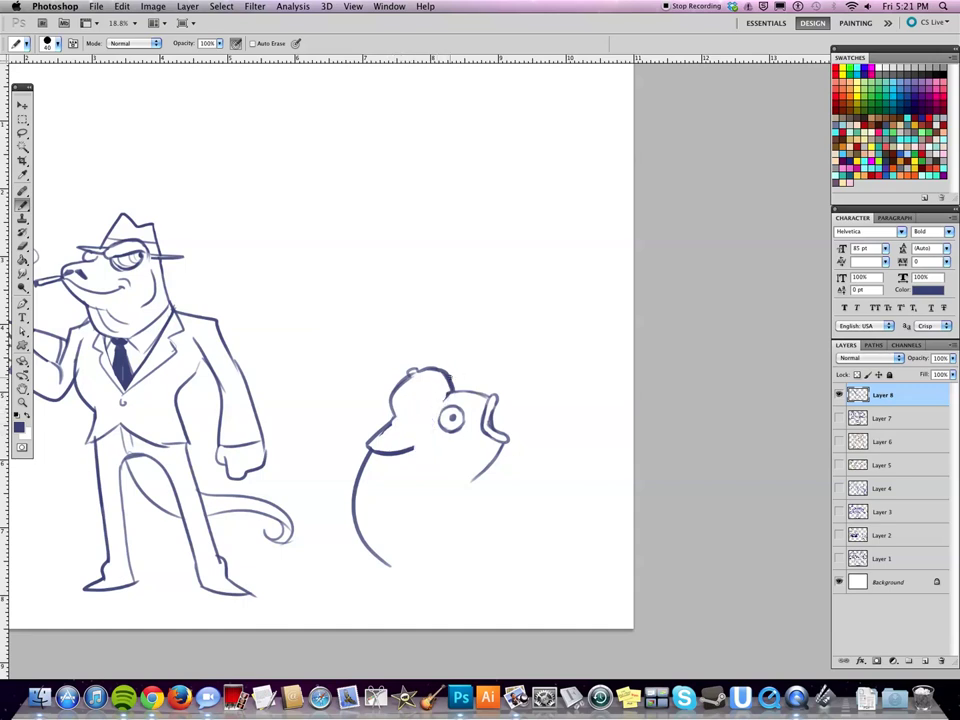
mouse_move(421, 439)
left_mouse_down()
mouse_move(444, 400)
mouse_move(432, 398)
left_mouse_up()
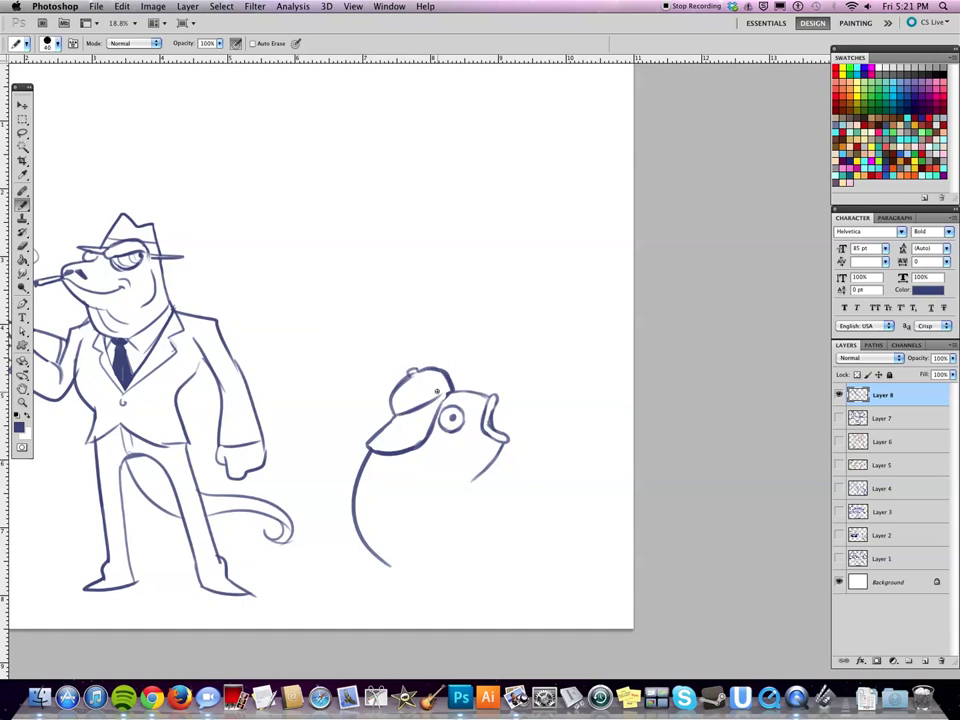
- Add a chain necklace with a hanging pendant and two small fins on the fish
mouse_move(407, 455)
left_mouse_down()
mouse_move(417, 471)
mouse_move(475, 497)
left_mouse_up()
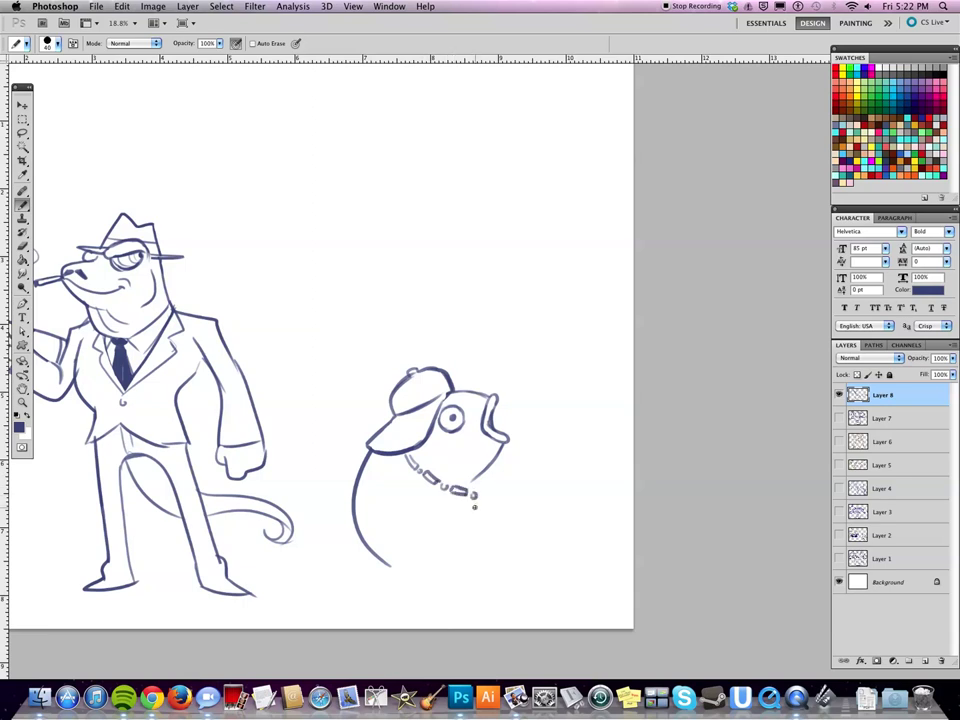
mouse_move(475, 497)
left_mouse_down()
mouse_move(484, 512)
mouse_move(492, 500)
left_mouse_up()
left_click_drag(409, 493, 440, 498)
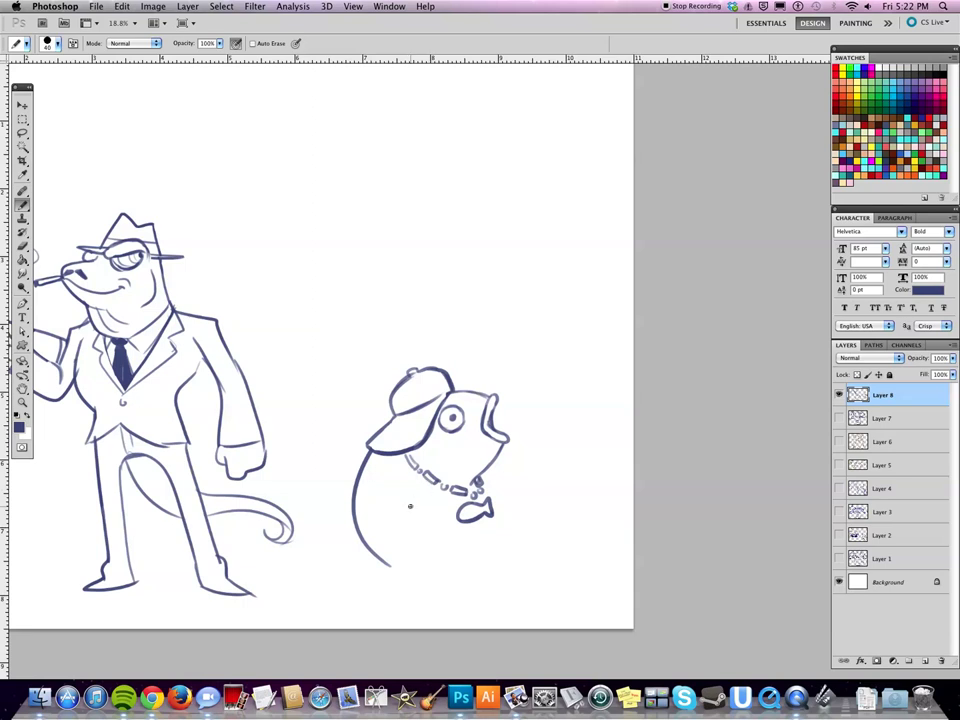
left_click_drag(497, 459, 499, 484)
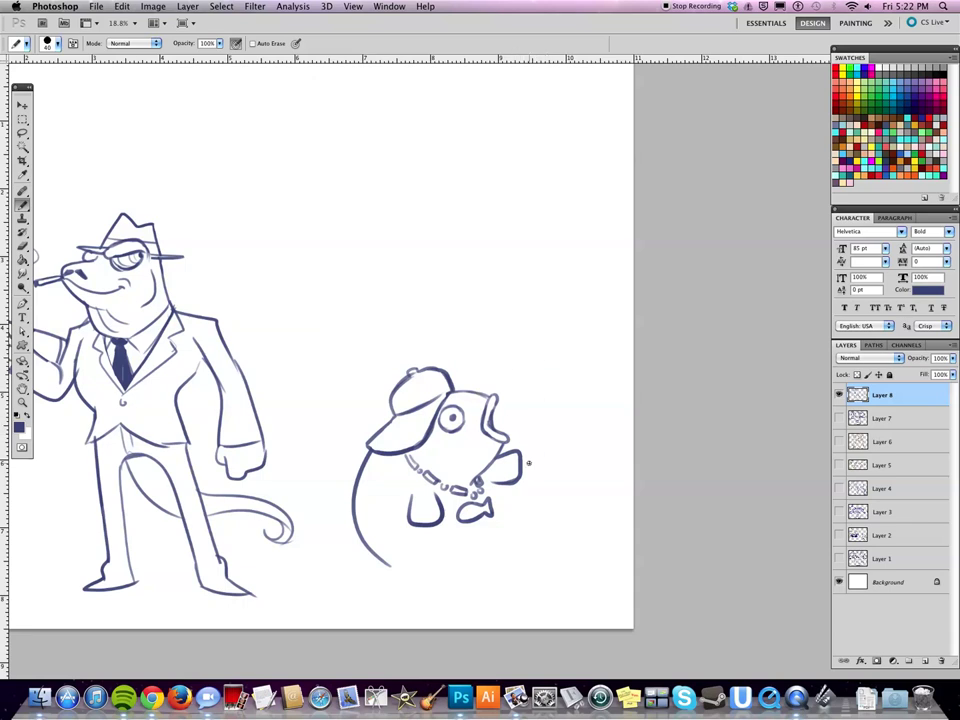
- Draw an up-and-right pointing pistol beside the fish, with grip, barrel, trigger guard and muzzle tip
left_click_drag(531, 478, 556, 533)
mouse_move(527, 471)
left_mouse_down()
mouse_move(548, 505)
mouse_move(573, 502)
left_mouse_up()
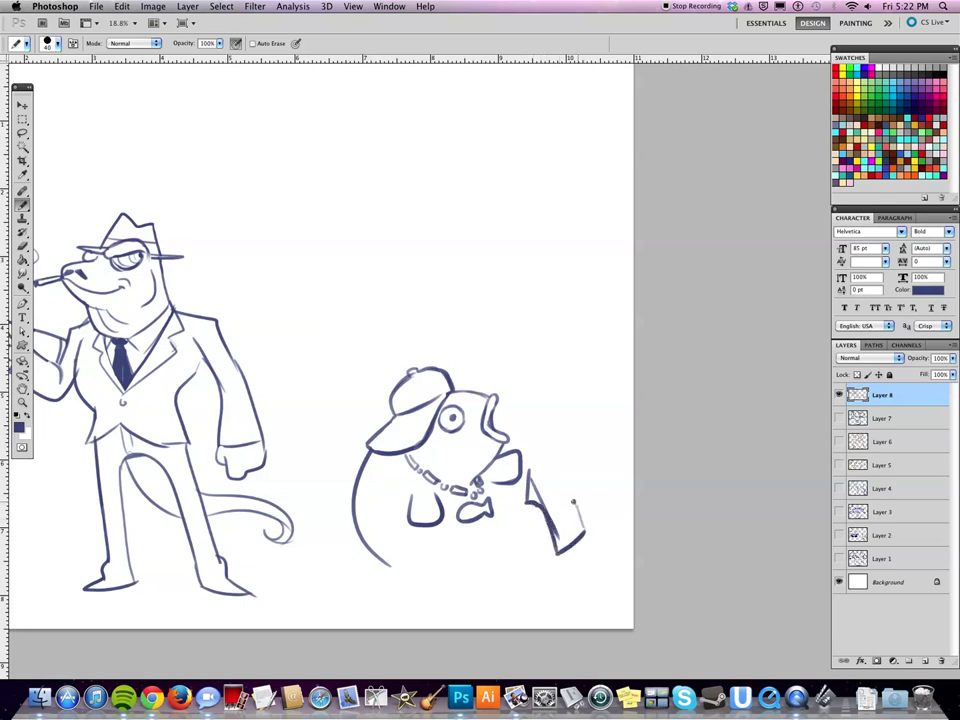
mouse_move(530, 467)
left_mouse_down()
mouse_move(615, 408)
mouse_move(630, 424)
mouse_move(573, 492)
left_mouse_up()
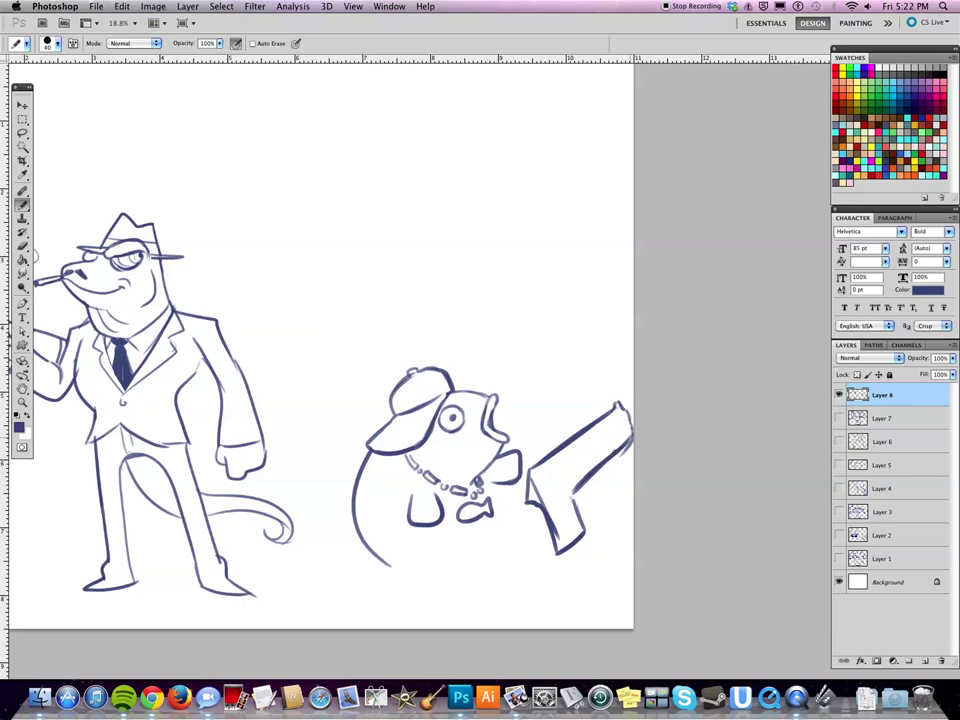
left_click_drag(553, 497, 596, 480)
key("ctrl+z")
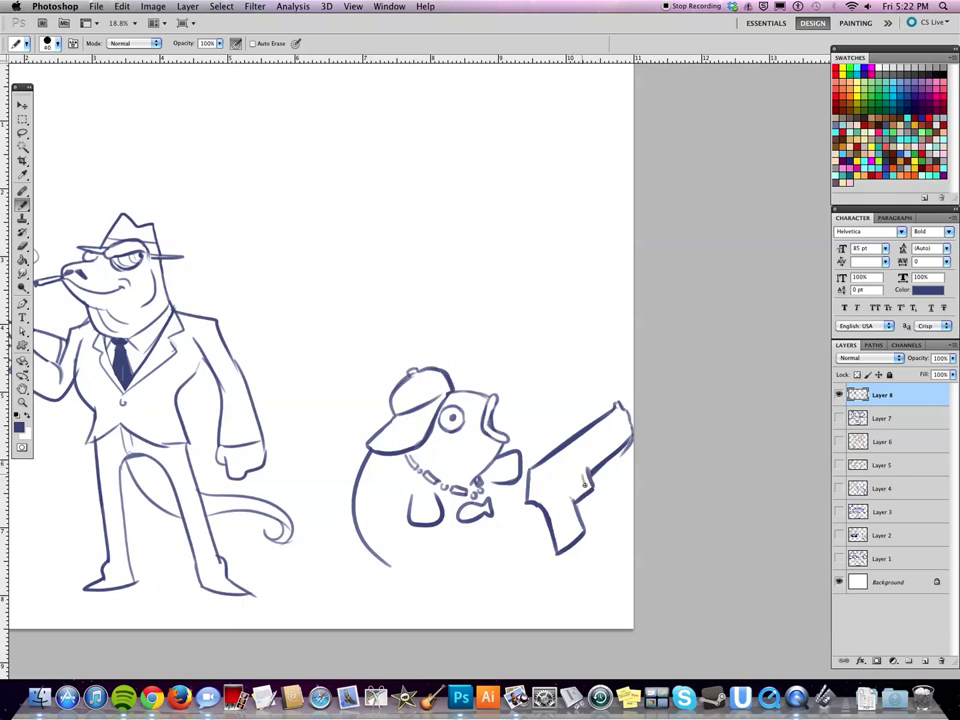
left_click_drag(577, 490, 586, 474)
left_click_drag(577, 462, 618, 434)
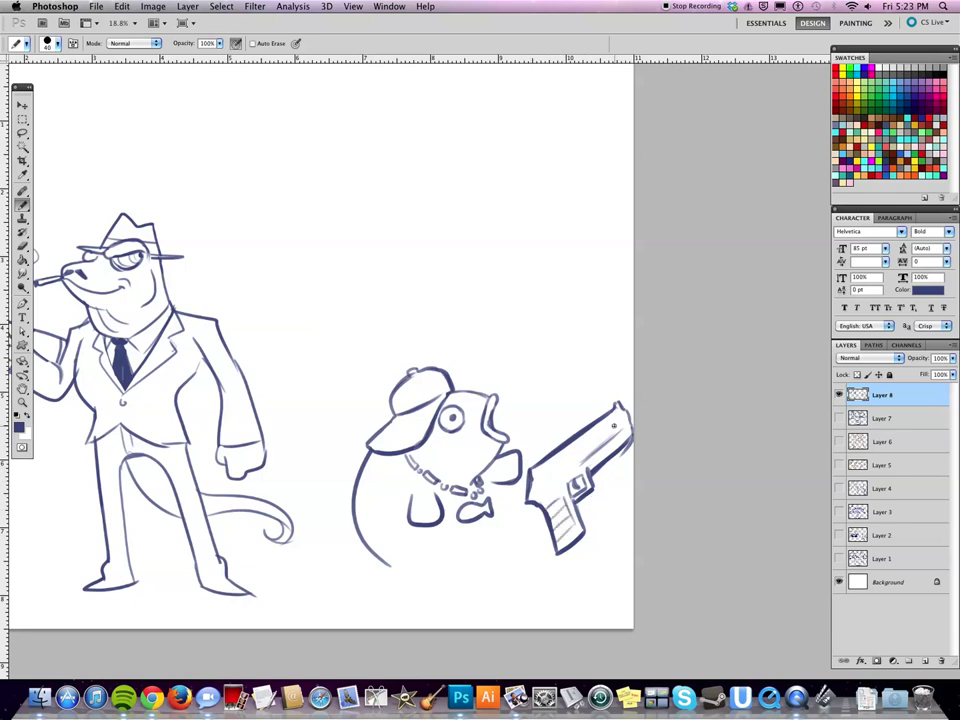
left_click_drag(623, 406, 629, 424)
- Shift the Layer 8 drawing so both the tommy gun and the pistol fit on the canvas
key("v")
mouse_move(506, 463)
left_mouse_down()
mouse_move(416, 373)
mouse_move(443, 403)
left_mouse_up()
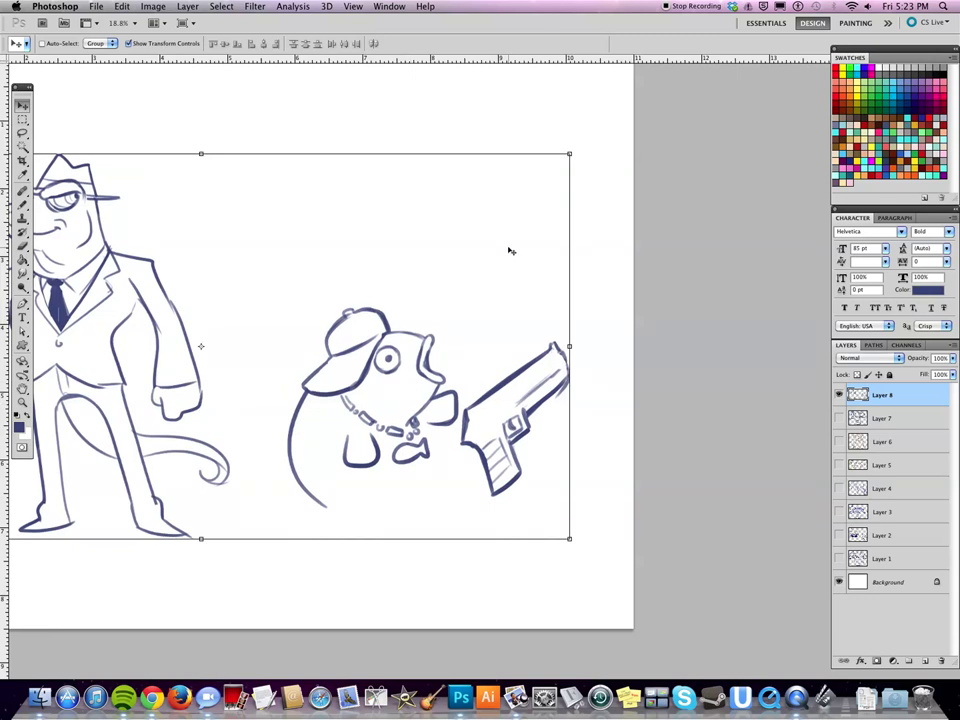
left_click_drag(405, 126, 570, 122)
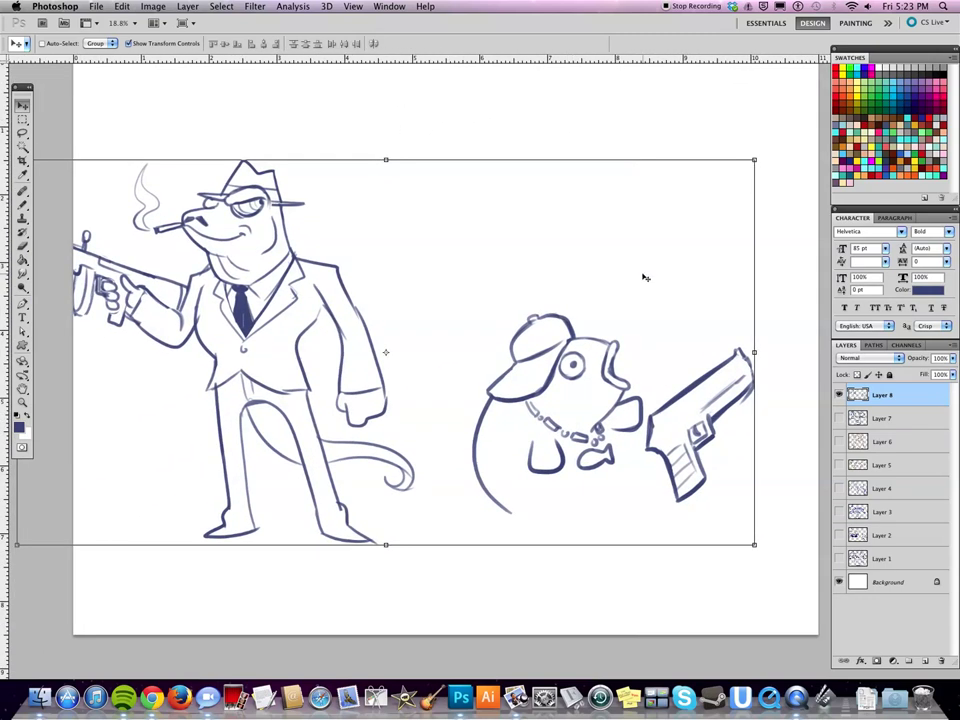
left_click_drag(453, 251, 440, 211)
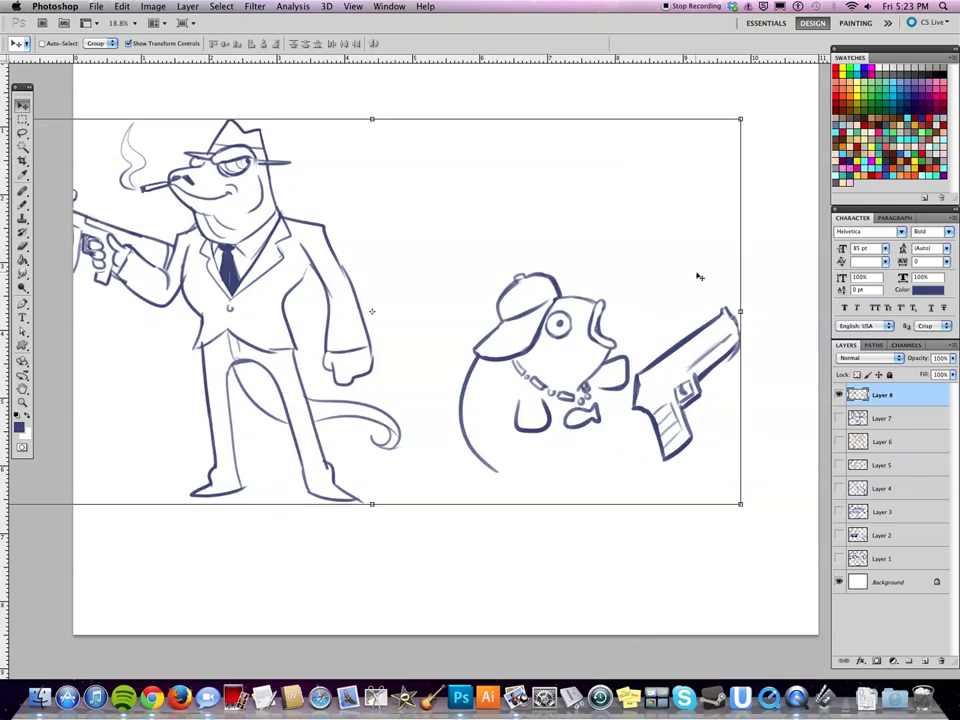
left_click_drag(622, 410, 683, 404)
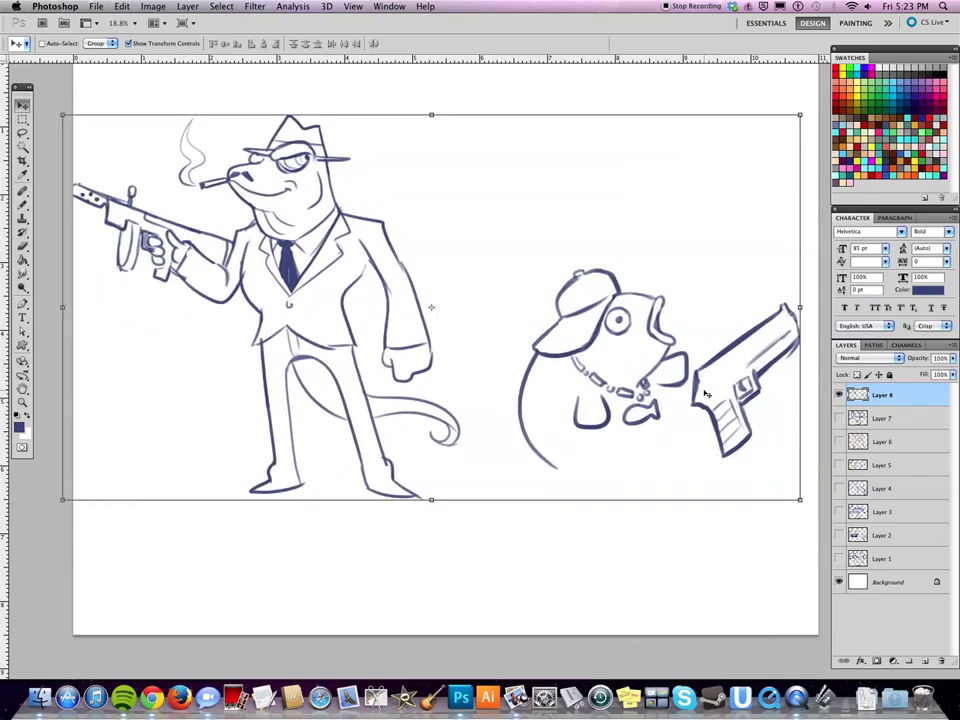
left_click(22, 203)
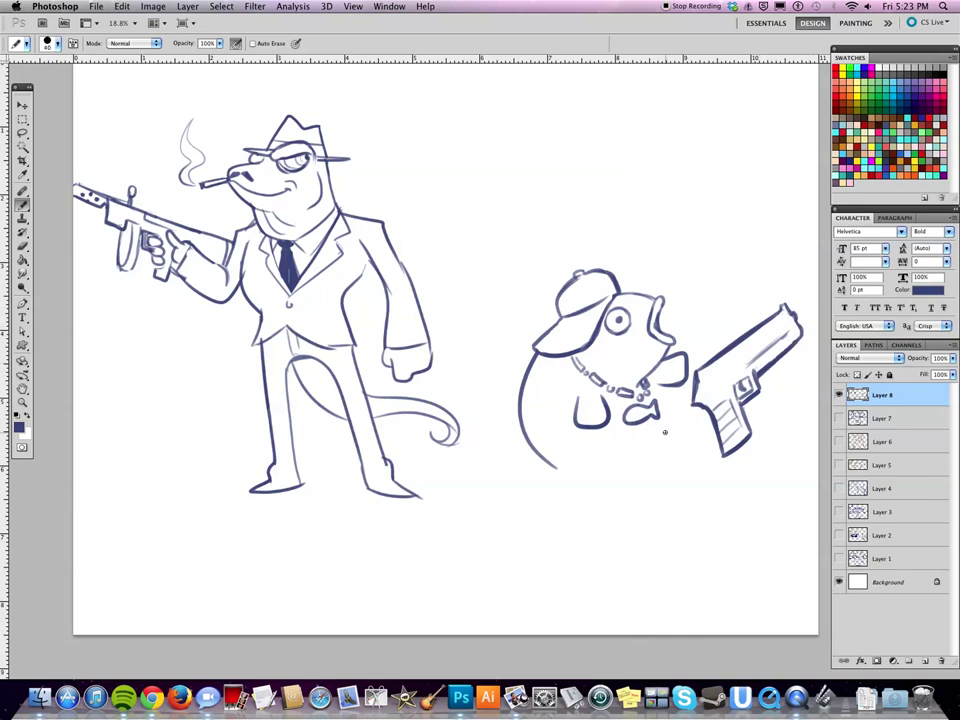
- Sketch the fish's chin, gripping hand and curled tail, and redraw its lower body curve
left_click_drag(624, 412, 677, 437)
left_click_drag(708, 399, 731, 410)
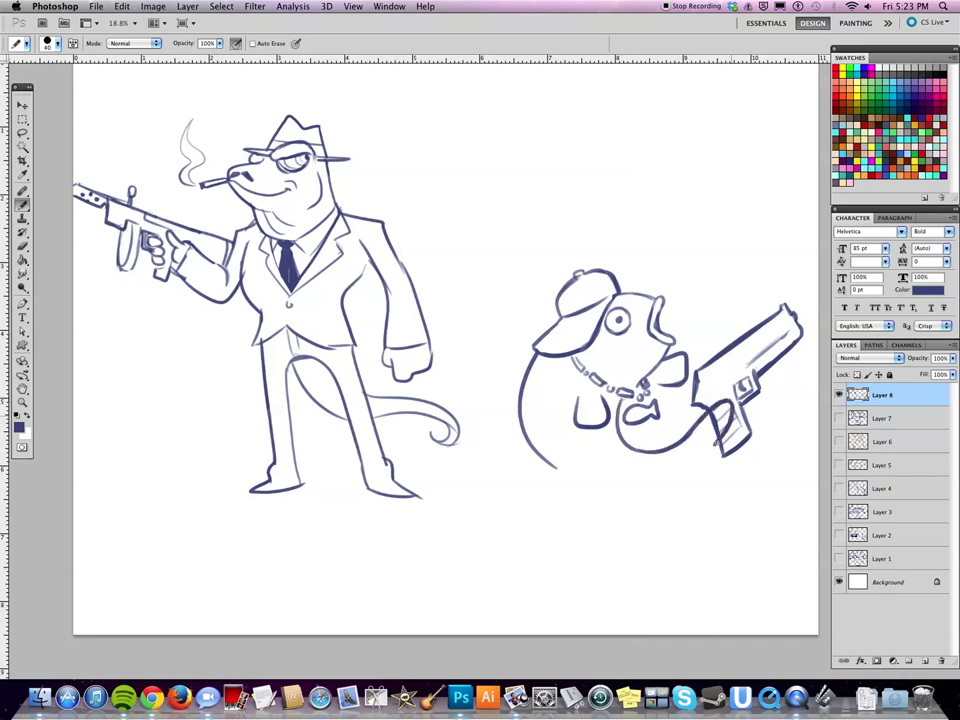
left_click_drag(706, 469, 750, 449)
key("ctrl+z")
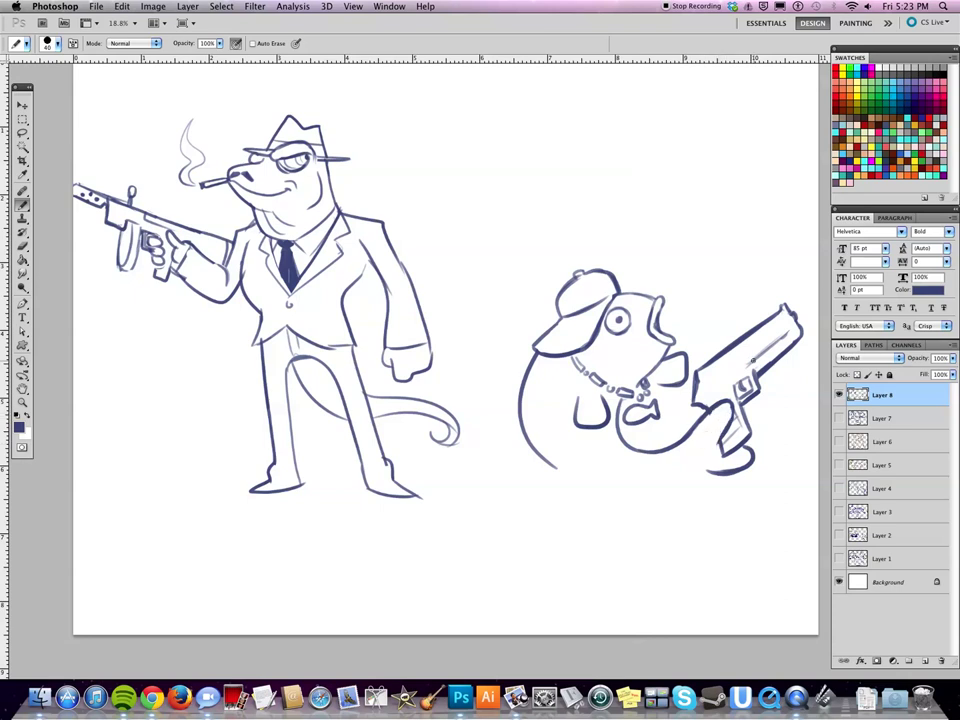
left_click_drag(519, 392, 645, 494)
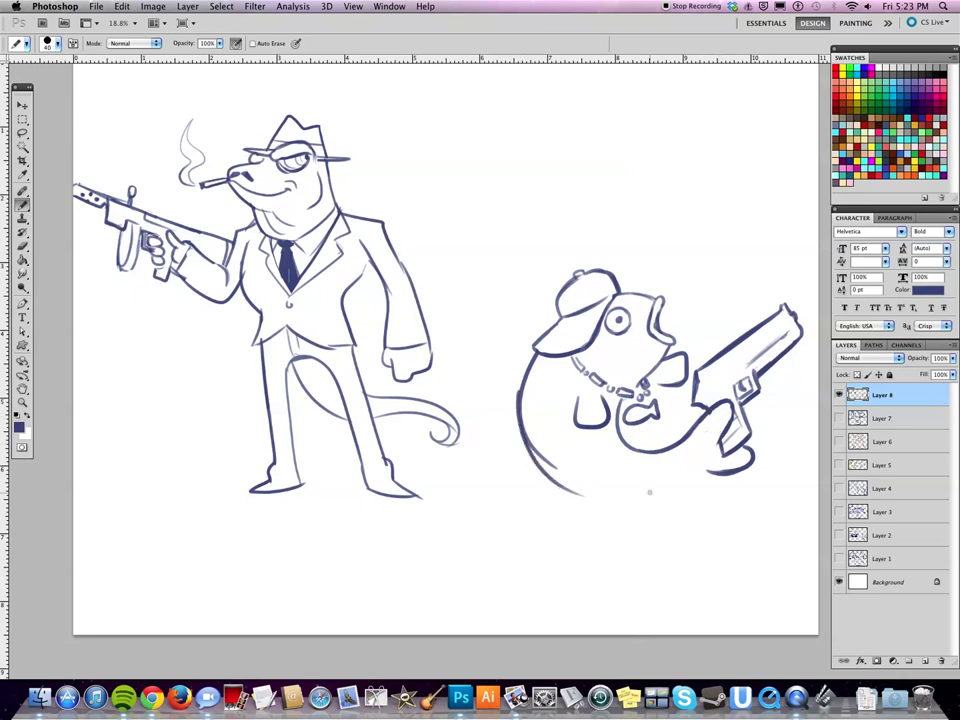
left_click_drag(560, 489, 705, 476)
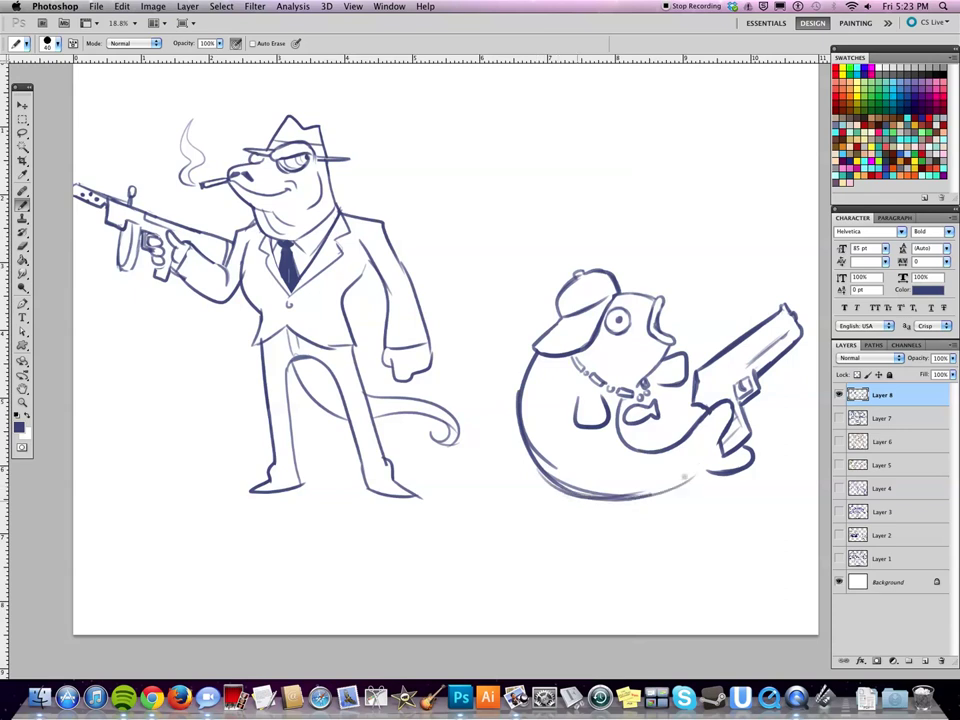
key("ctrl+z")
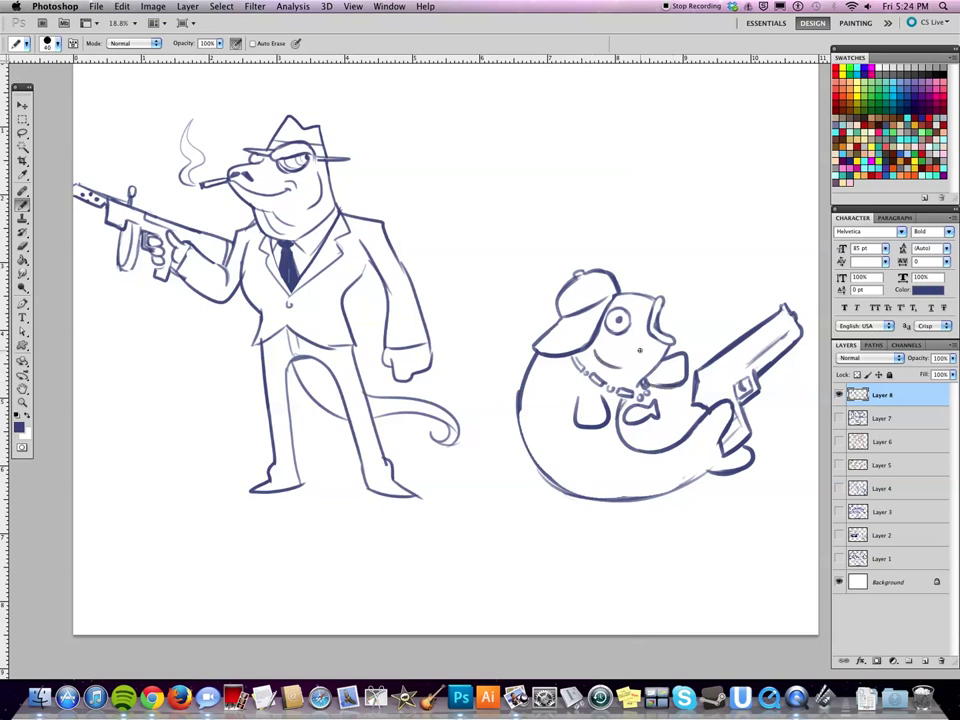
- Redraw the fish's outer back curve and add a small foot, belly line and fin details
left_click_drag(512, 372, 500, 464)
key("ctrl+z")
left_click_drag(511, 368, 516, 436)
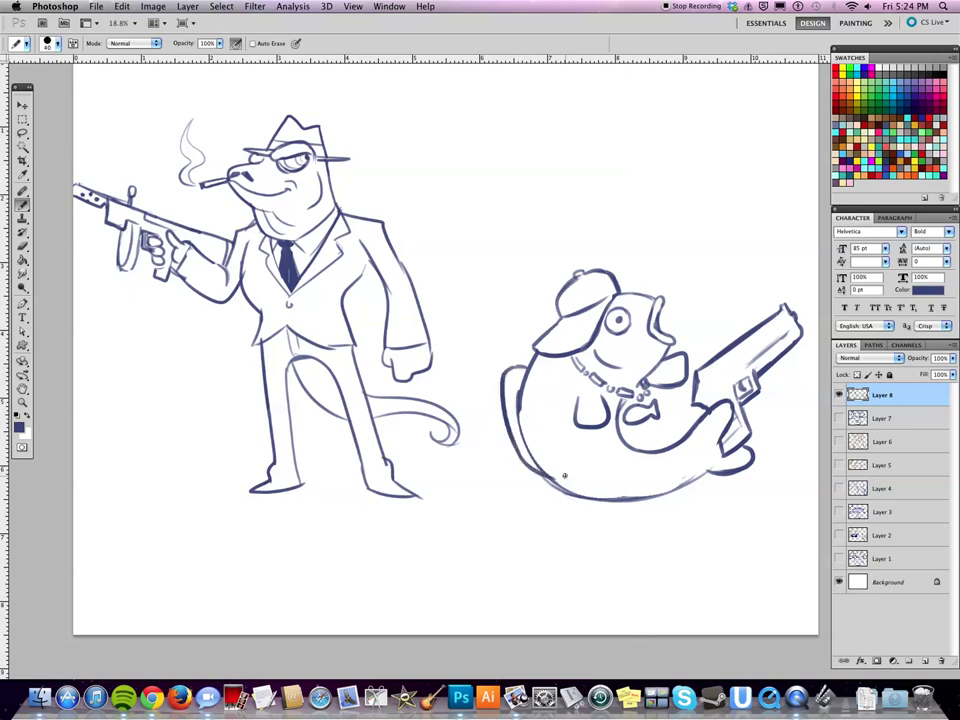
left_click_drag(628, 499, 652, 500)
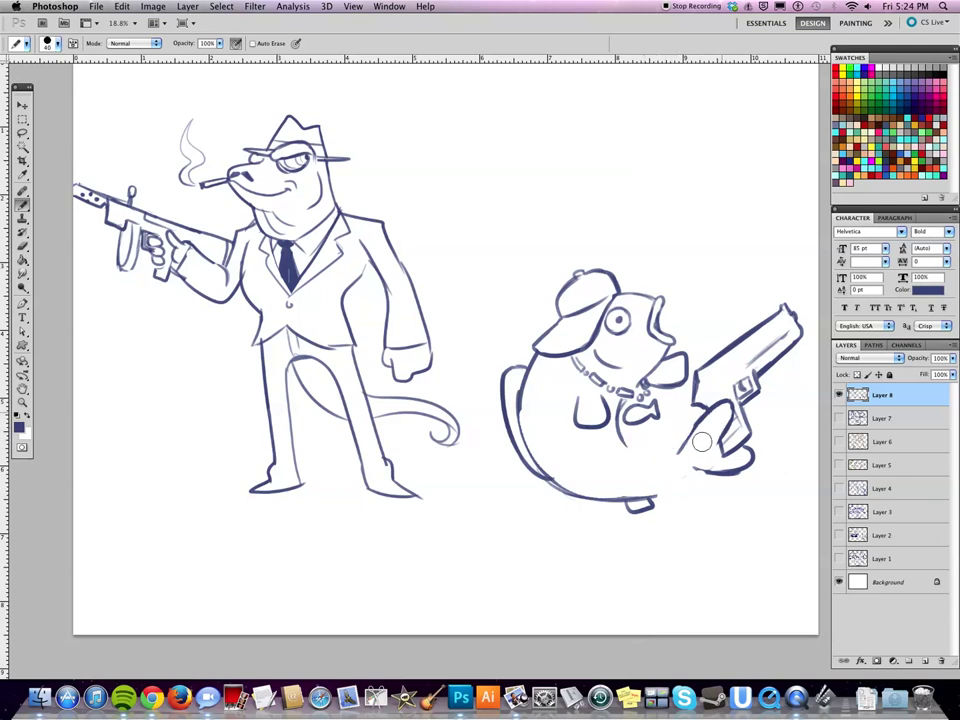
mouse_move(622, 424)
left_mouse_down()
mouse_move(658, 448)
mouse_move(617, 441)
mouse_move(678, 458)
mouse_move(620, 428)
mouse_move(611, 438)
left_mouse_up()
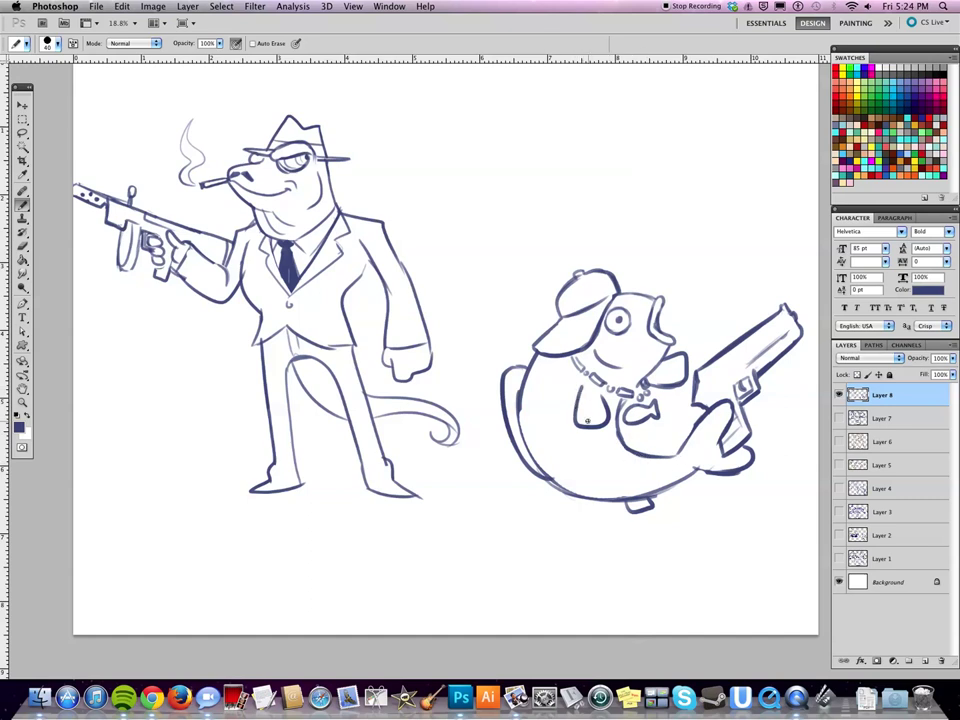
left_click_drag(590, 428, 595, 400)
left_click_drag(662, 368, 690, 370)
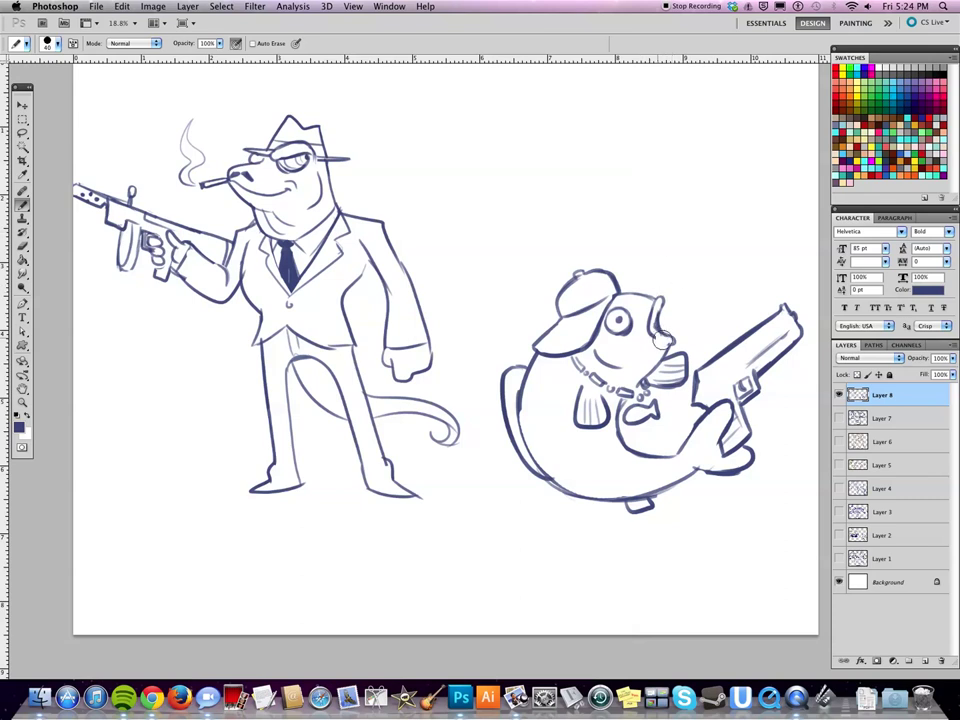
- Add V-shaped scales on the fish's belly and touch up its mouth, left outline and tail
left_click_drag(653, 338, 670, 342)
left_click_drag(543, 394, 557, 399)
mouse_move(596, 438)
left_mouse_down()
mouse_move(604, 446)
mouse_move(592, 462)
mouse_move(558, 424)
left_mouse_up()
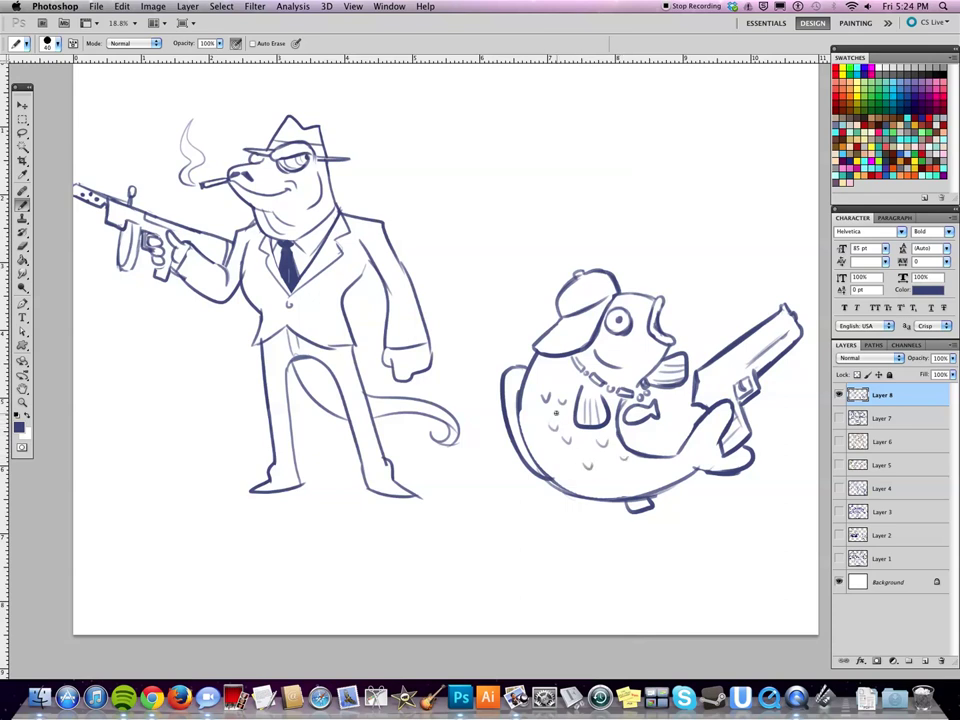
mouse_move(519, 379)
left_mouse_down()
mouse_move(510, 393)
mouse_move(526, 441)
left_mouse_up()
left_click_drag(671, 466, 702, 452)
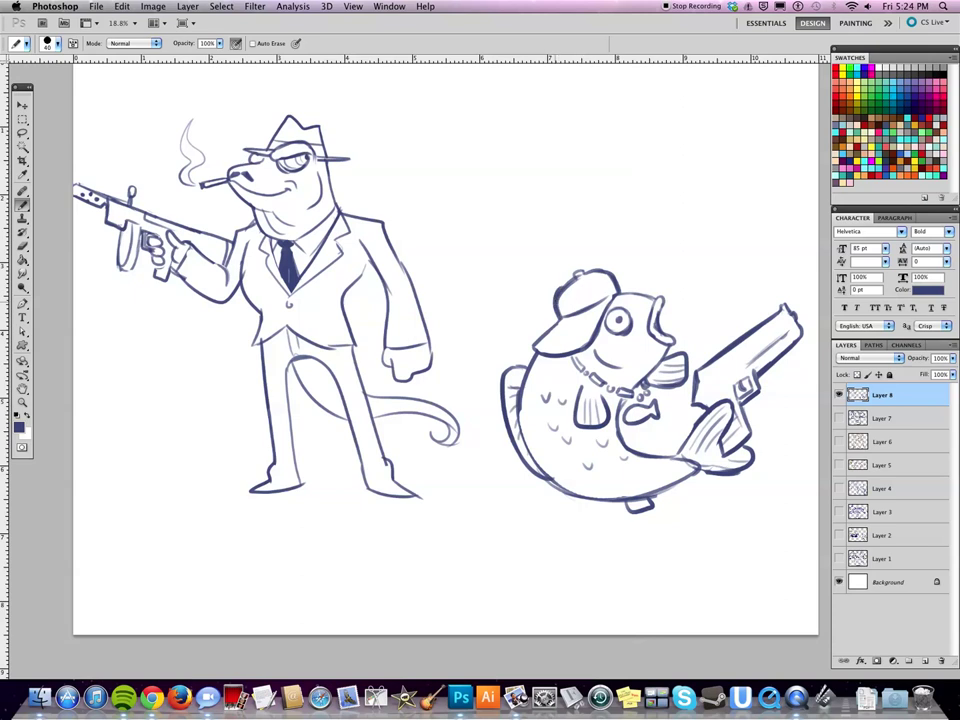
- Redraw the fish's cap brim edges and add a marked tag on top of the cap
left_click_drag(531, 349, 551, 318)
mouse_move(534, 352)
left_mouse_down()
mouse_move(584, 356)
mouse_move(560, 319)
left_mouse_up()
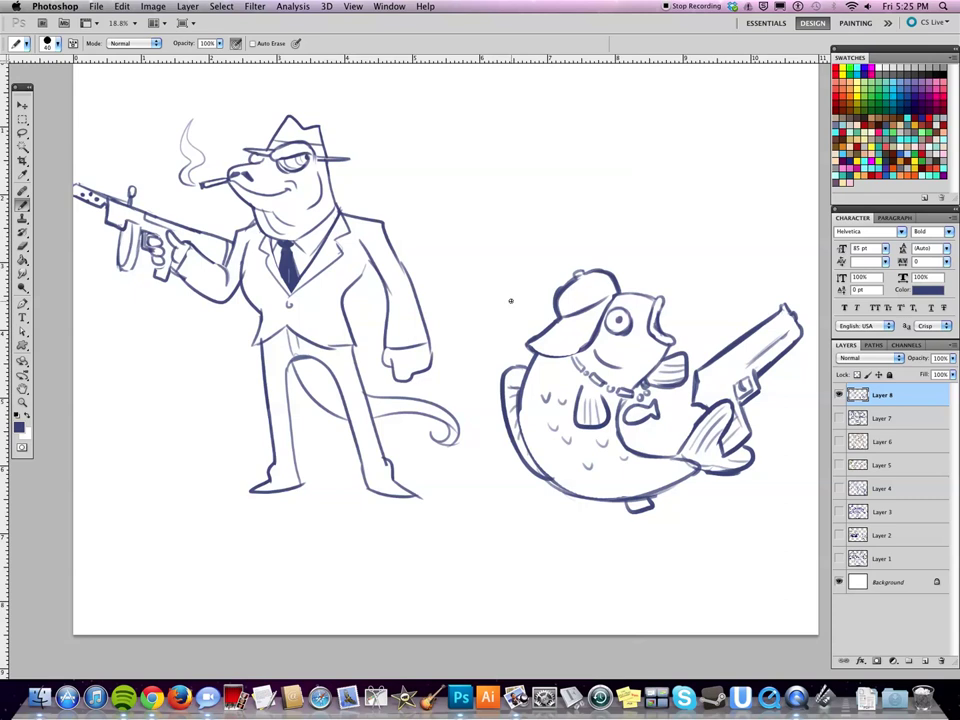
left_click_drag(527, 350, 555, 326)
left_click_drag(628, 284, 662, 266)
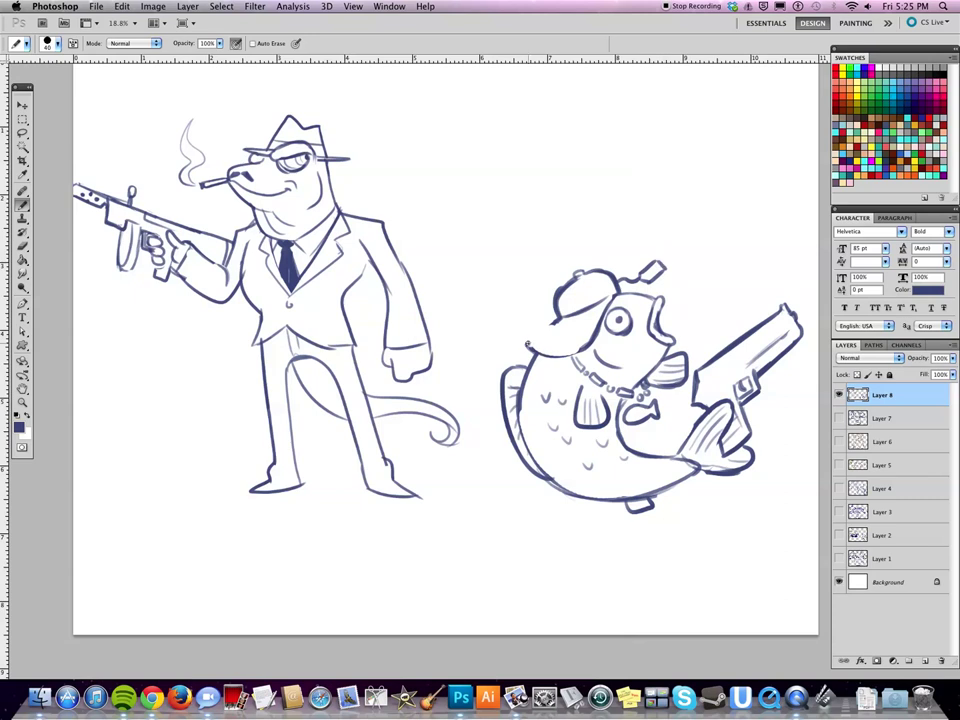
left_click_drag(527, 345, 583, 341)
left_click_drag(522, 352, 585, 332)
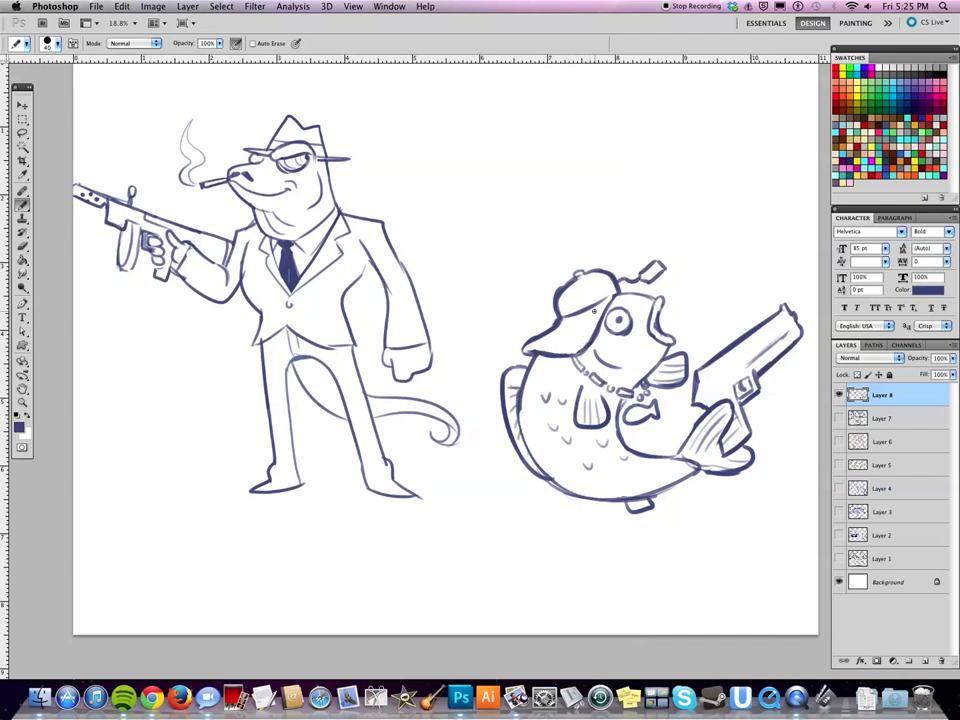
left_click_drag(650, 268, 653, 278)
- Draw a curved arrow to ticked letters dd beside the frog, and an arrow at the fish's cap
scroll(480, 503, "up", 2)
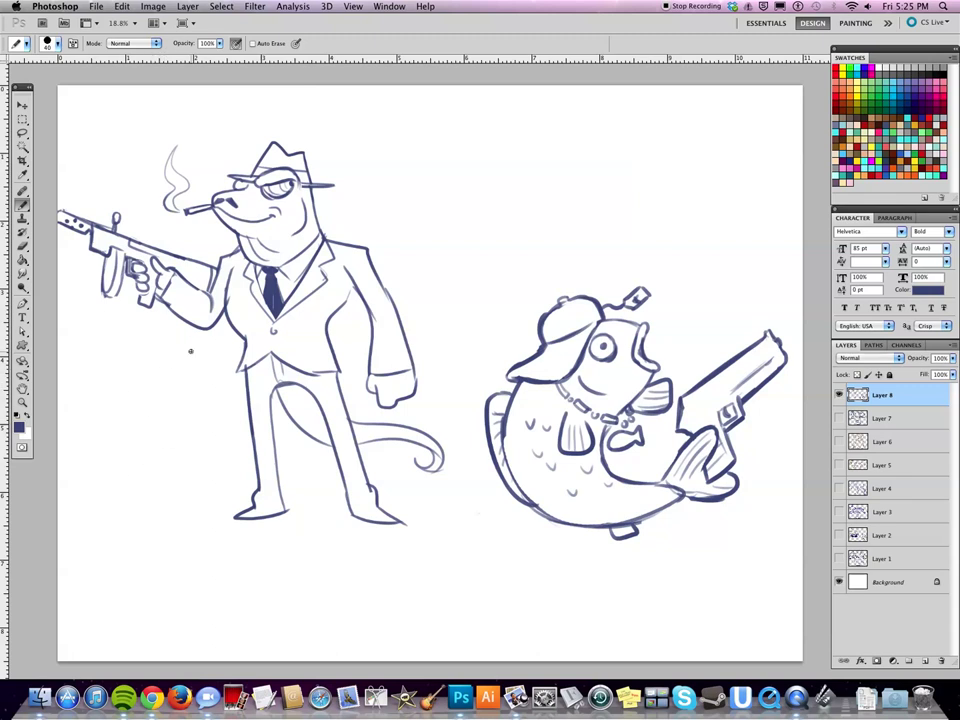
mouse_move(182, 342)
left_mouse_down()
mouse_move(149, 399)
mouse_move(158, 389)
mouse_move(111, 440)
mouse_move(118, 470)
mouse_move(152, 471)
left_mouse_up()
mouse_move(155, 418)
left_mouse_down()
mouse_move(155, 470)
mouse_move(122, 468)
left_mouse_up()
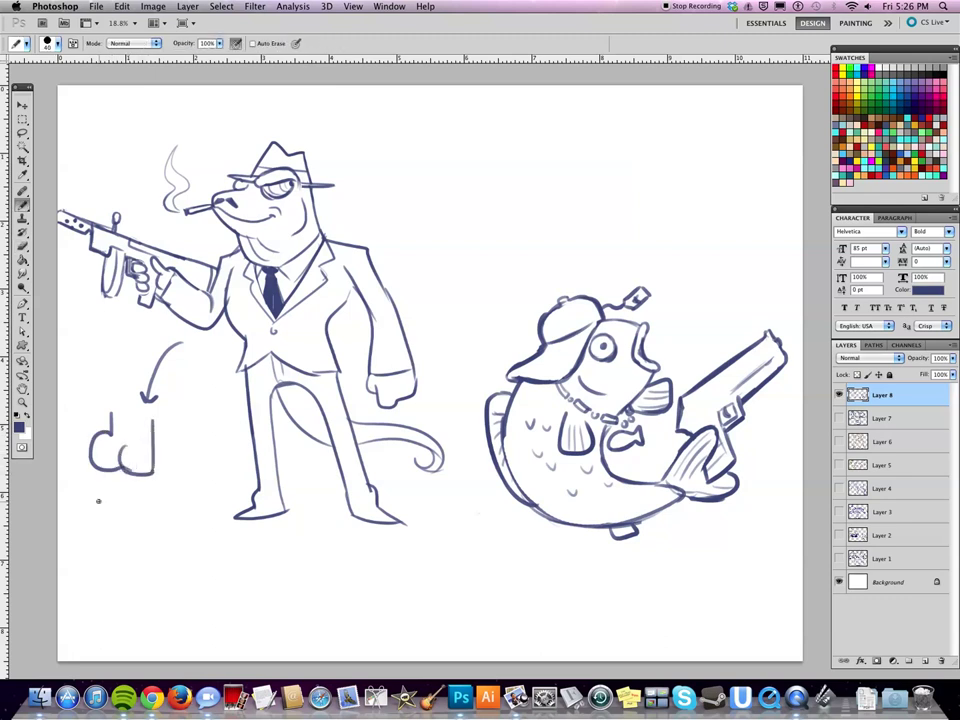
left_click_drag(68, 441, 73, 482)
left_click_drag(177, 436, 174, 470)
left_click_drag(117, 493, 116, 500)
mouse_move(697, 232)
left_mouse_down()
mouse_move(667, 282)
mouse_move(682, 263)
left_mouse_up()
scroll(414, 506, "down", 3)
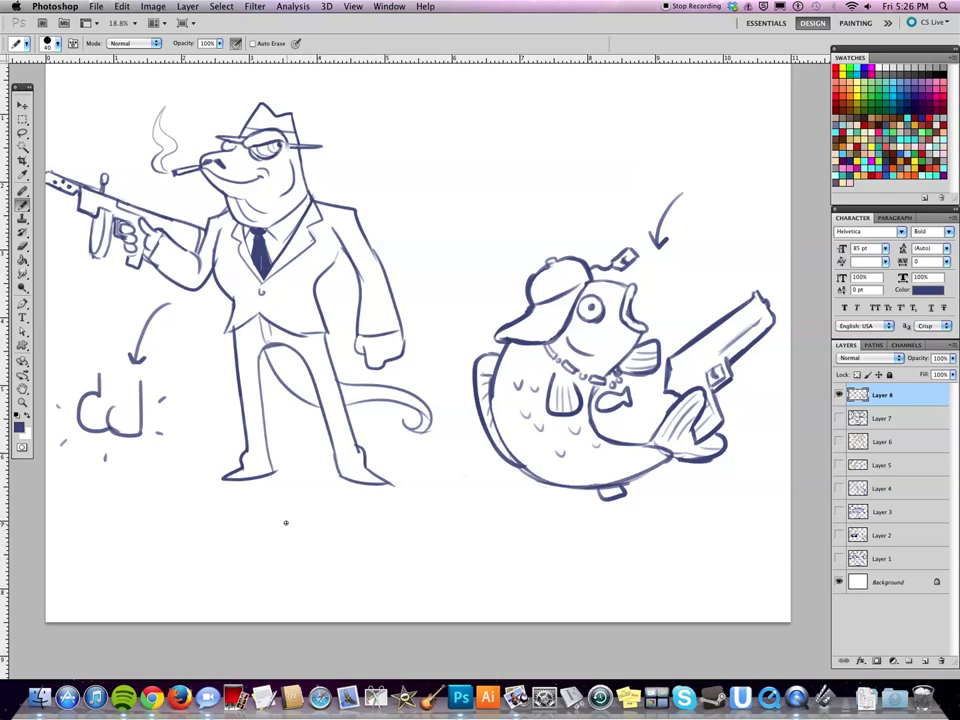
- Draw a long bar divided into teeth between two dotted eyes below the gangsters
mouse_move(313, 583)
left_mouse_down()
mouse_move(311, 545)
mouse_move(583, 538)
mouse_move(455, 589)
mouse_move(589, 591)
mouse_move(588, 541)
left_mouse_up()
left_click_drag(276, 549, 280, 548)
left_click(278, 558)
mouse_move(628, 543)
left_mouse_down()
mouse_move(612, 562)
mouse_move(630, 545)
left_mouse_up()
left_click(624, 552)
left_click_drag(341, 543, 342, 584)
left_click_drag(404, 542, 405, 590)
left_click_drag(464, 541, 467, 592)
left_click_drag(521, 541, 522, 590)
- Outline the creature's wide domed body around the teeth and add side and top fins
left_click_drag(556, 541, 557, 590)
mouse_move(238, 617)
left_mouse_down()
mouse_move(252, 528)
mouse_move(560, 510)
mouse_move(686, 614)
left_mouse_up()
mouse_move(232, 582)
left_mouse_down()
mouse_move(176, 596)
mouse_move(236, 606)
left_mouse_up()
mouse_move(708, 582)
left_mouse_down()
mouse_move(742, 590)
mouse_move(693, 612)
left_mouse_up()
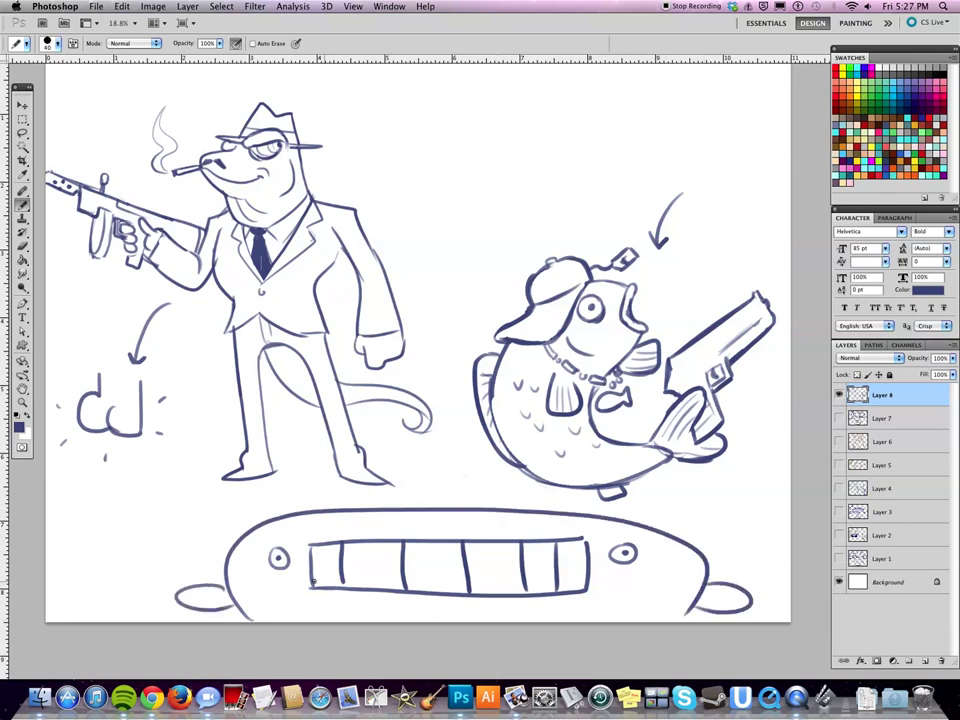
left_click_drag(445, 508, 466, 508)
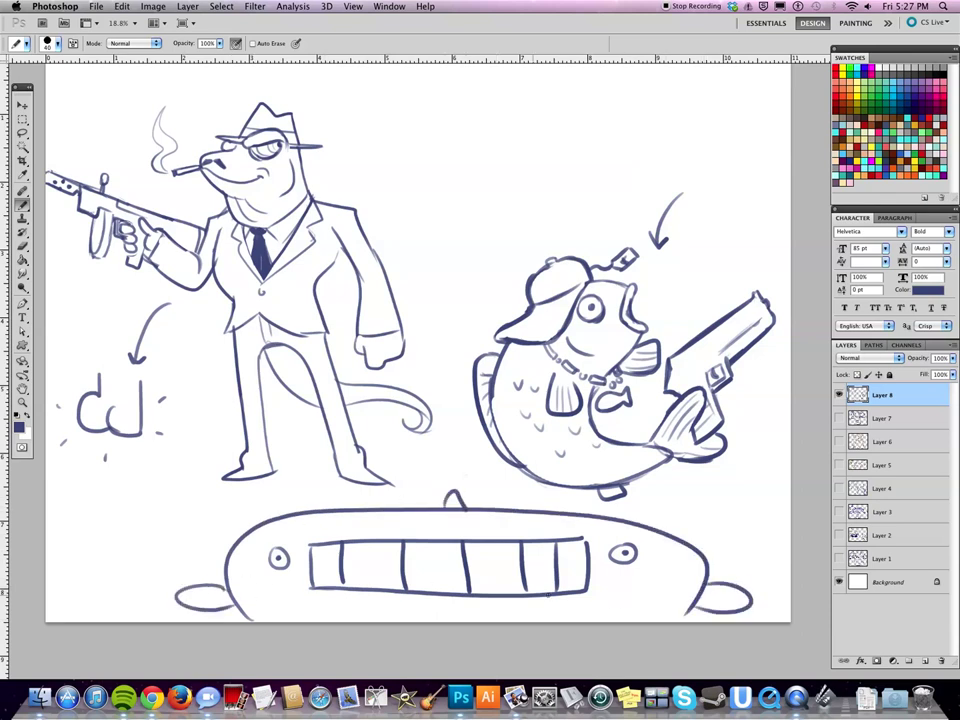